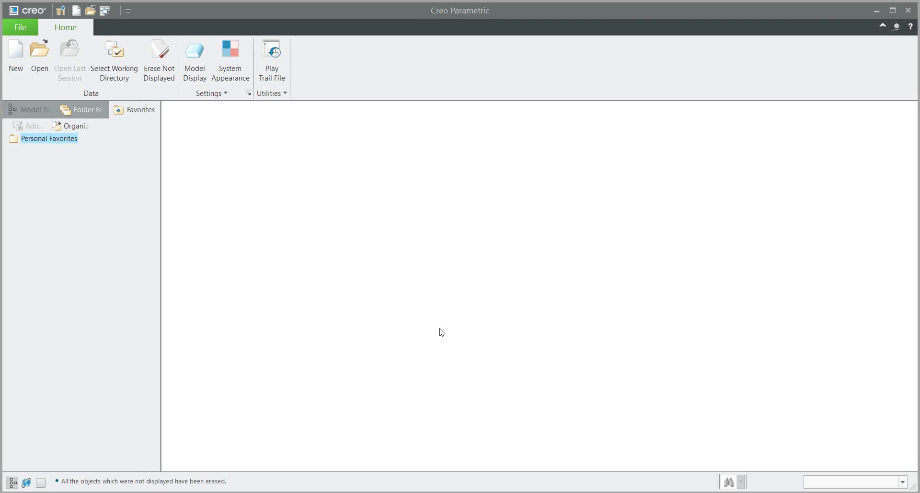
Create a new part named E06.
left_click(11, 42)
type("e")
key("Return")
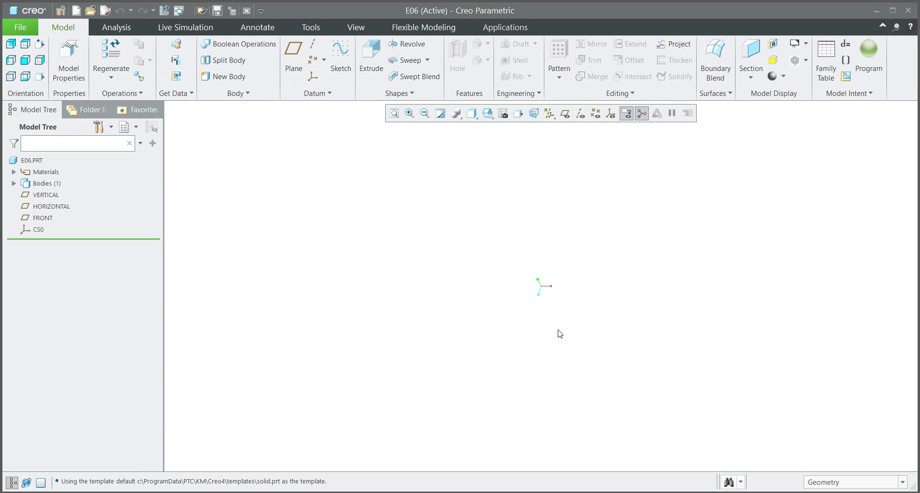
Start a surface Revolve with its sketch on the FRONT datum plane, viewed in 2D orientation with the datum planes hidden.
left_click(565, 113)
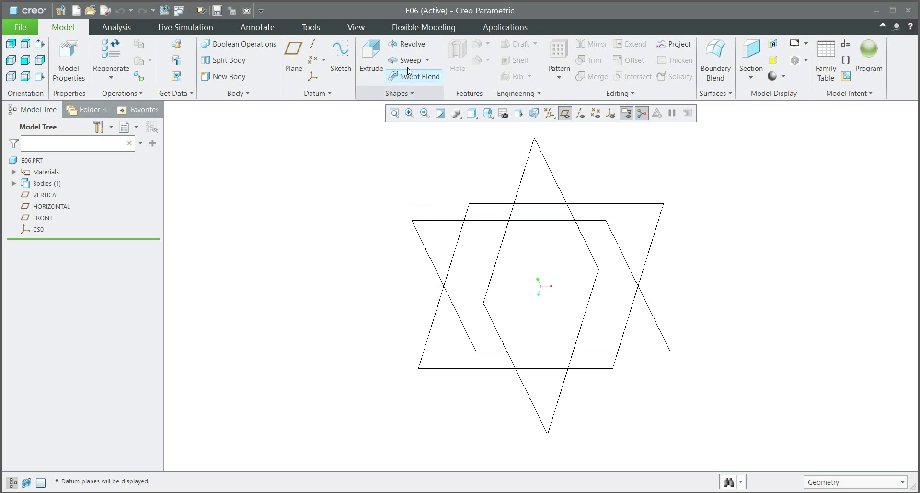
left_click(408, 44)
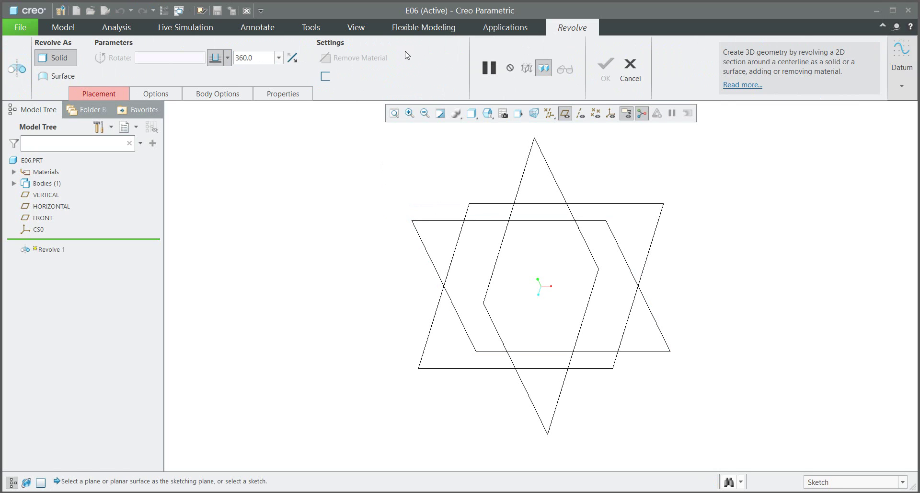
left_click(56, 78)
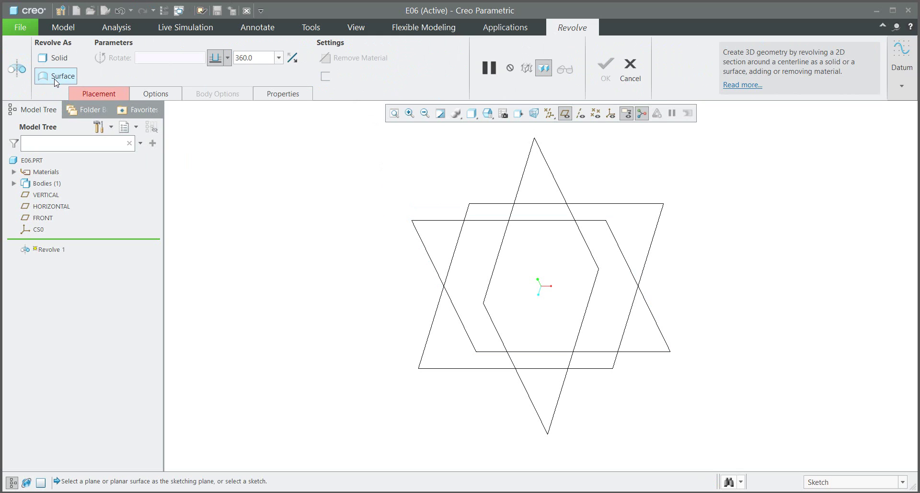
left_click(428, 217)
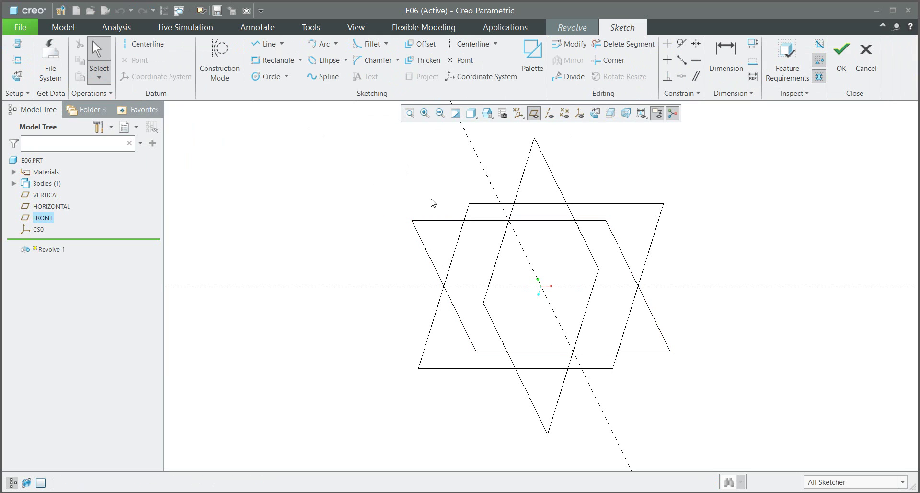
left_click(595, 114)
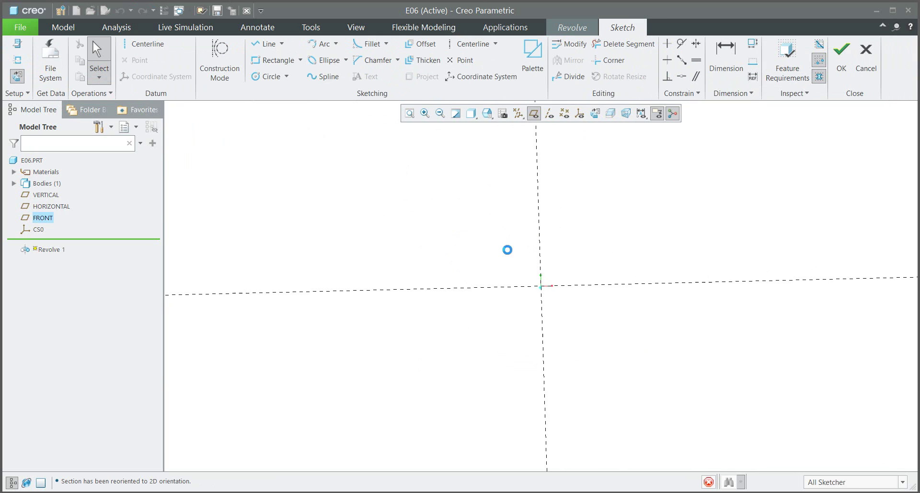
left_click(535, 115)
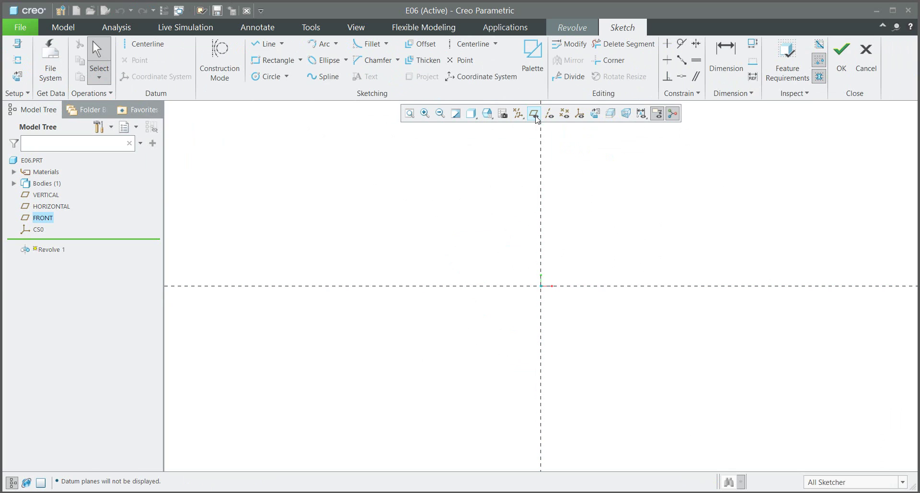
Place a vertical datum centerline on the vertical reference as the axis of revolution.
left_click(145, 45)
left_click(547, 199)
left_click(544, 264)
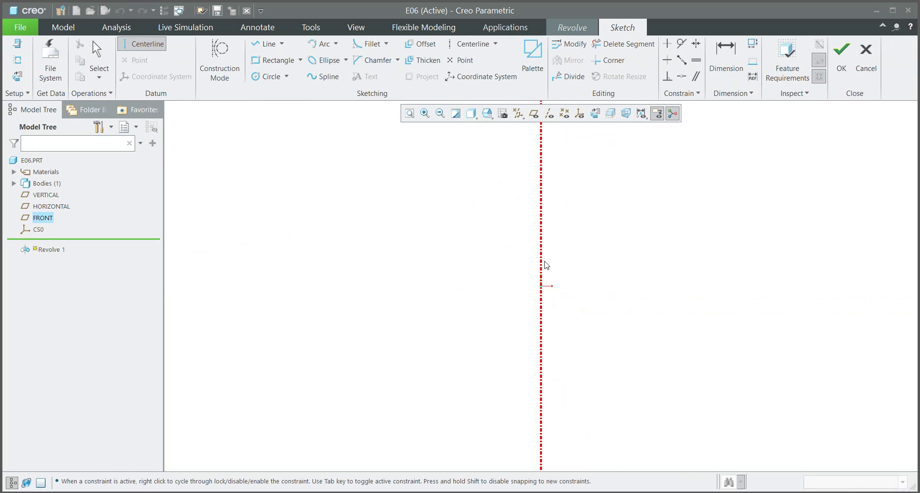
middle_click(585, 269)
Sketch a vertical line about 65 long upward from the horizontal reference, beside the centerline, and move its diameter dimension below the sketch.
left_click(261, 44)
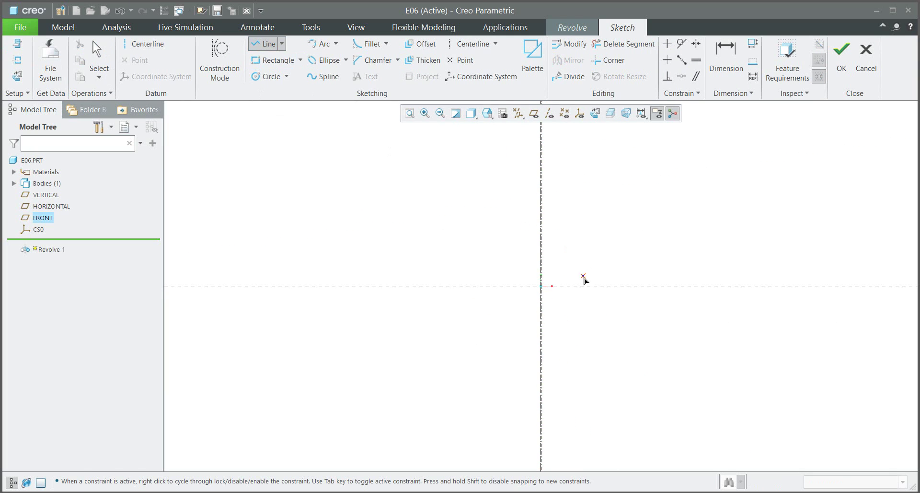
left_click(583, 286)
left_click(583, 248)
middle_click(616, 261)
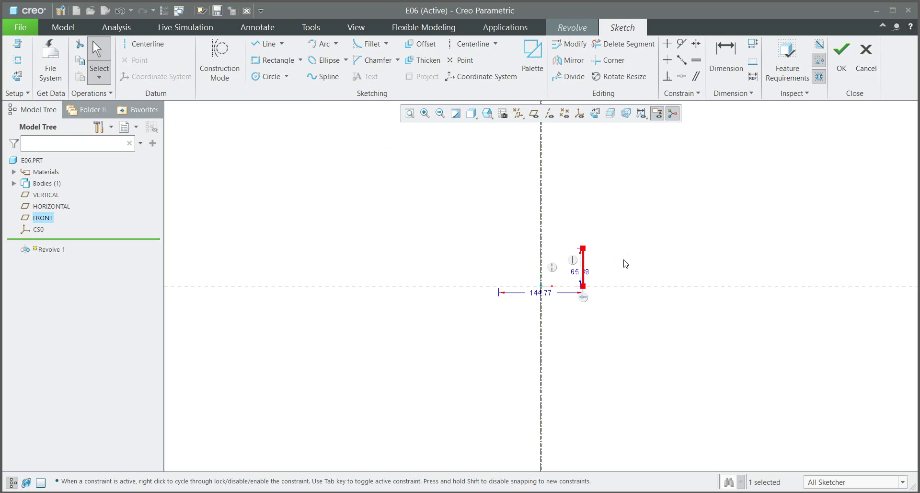
scroll(614, 293, "down", 1)
left_click_drag(512, 310, 494, 341)
scroll(541, 302, "down", 2)
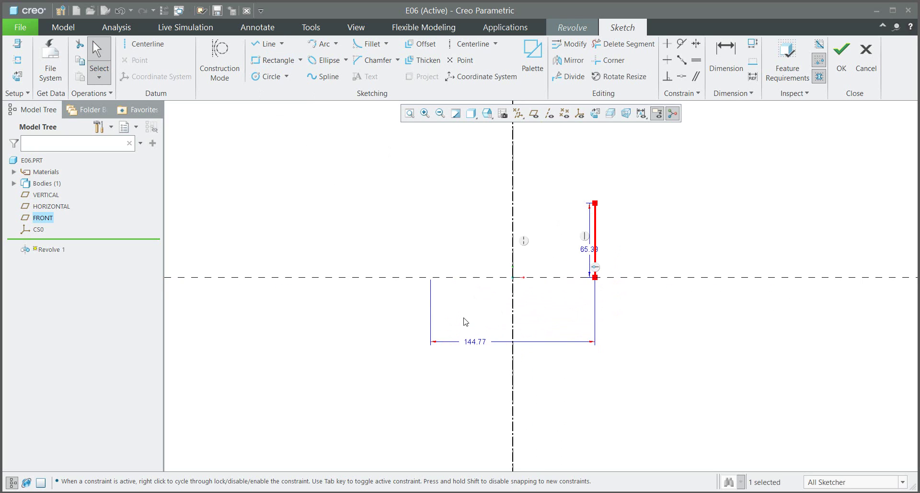
Modify the sketch dimensions with Lock Scale enabled, setting the diameter dimension to 8, and refit the view.
left_click_drag(376, 178, 657, 368)
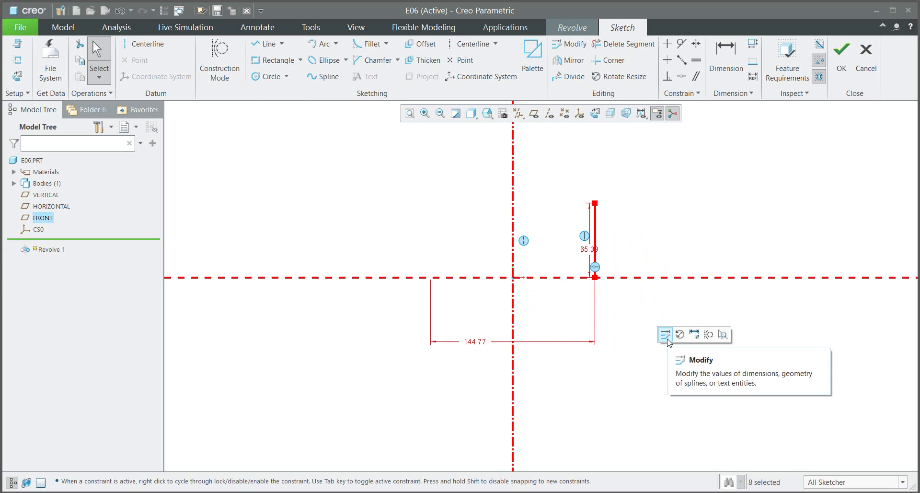
left_click(665, 334)
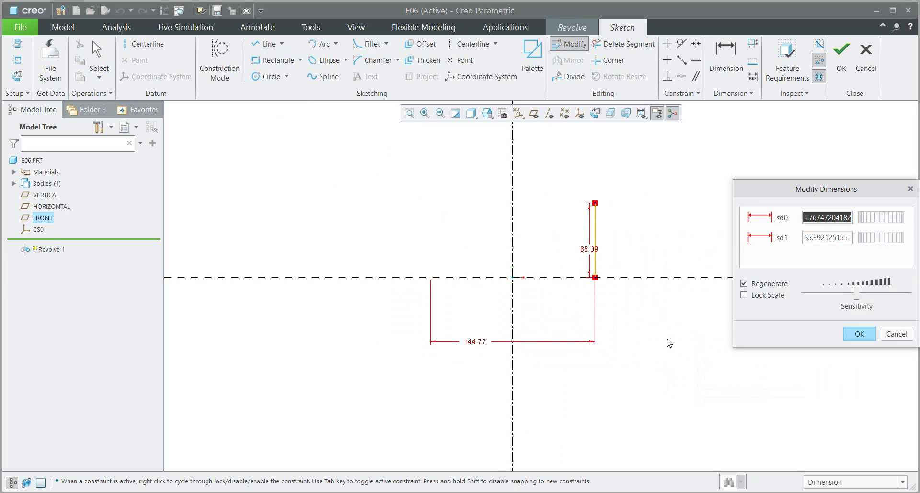
left_click(745, 295)
left_click(831, 218)
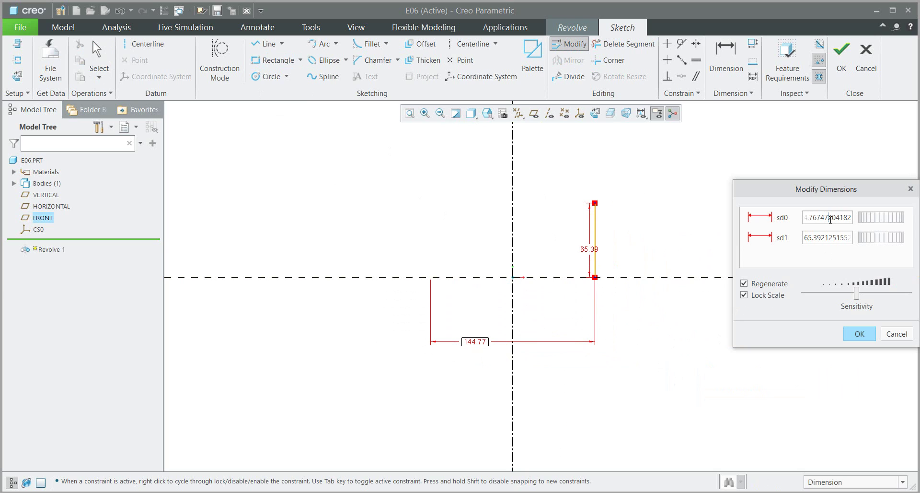
double_click(831, 218)
type("8")
left_click(859, 333)
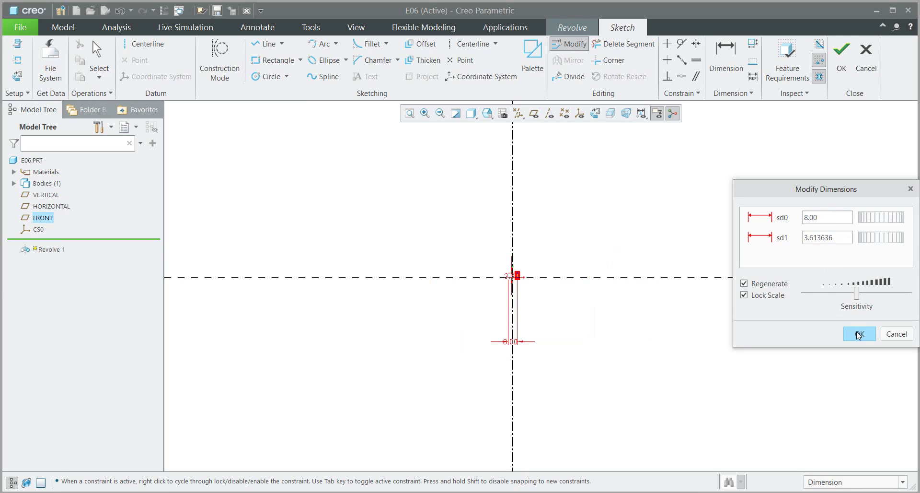
left_click(411, 114)
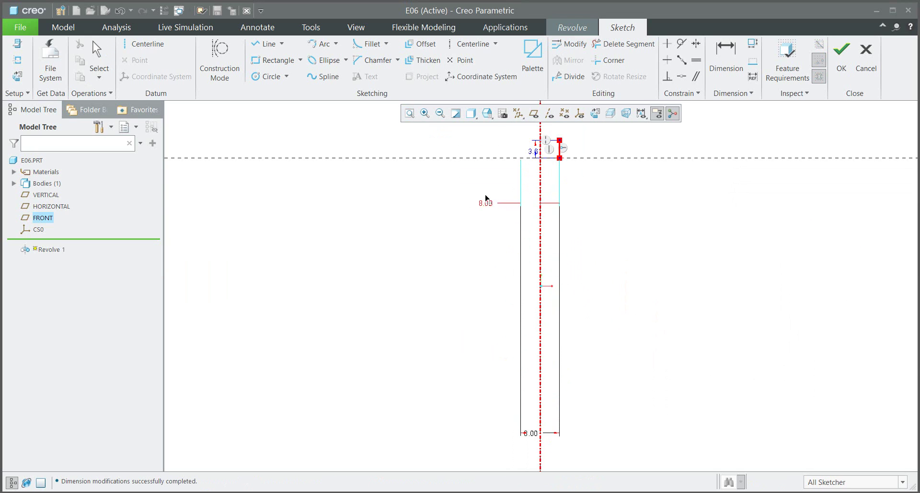
Move the length dimension to the outer side of the vertical line and set the line's length to 2.7.
scroll(556, 144, "down", 5)
middle_click_drag(597, 180, 533, 317, "shift")
scroll(436, 308, "up", 4)
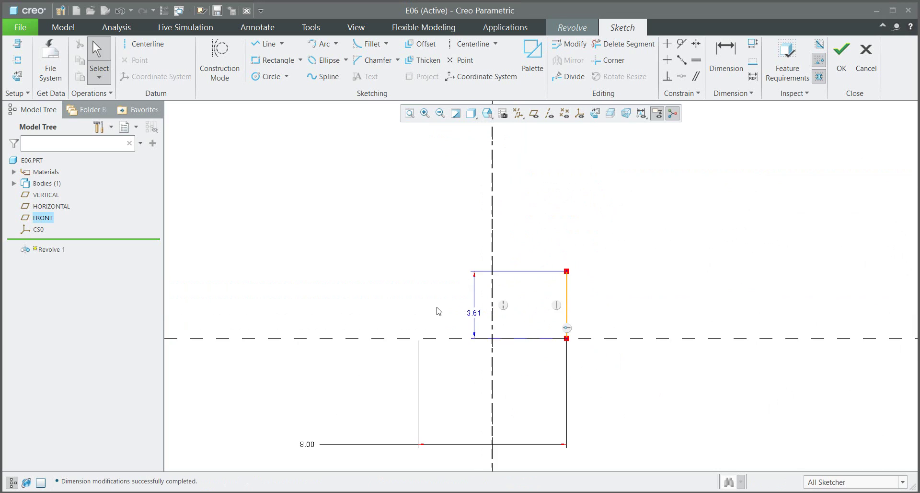
left_click_drag(517, 272, 666, 274)
double_click(665, 274)
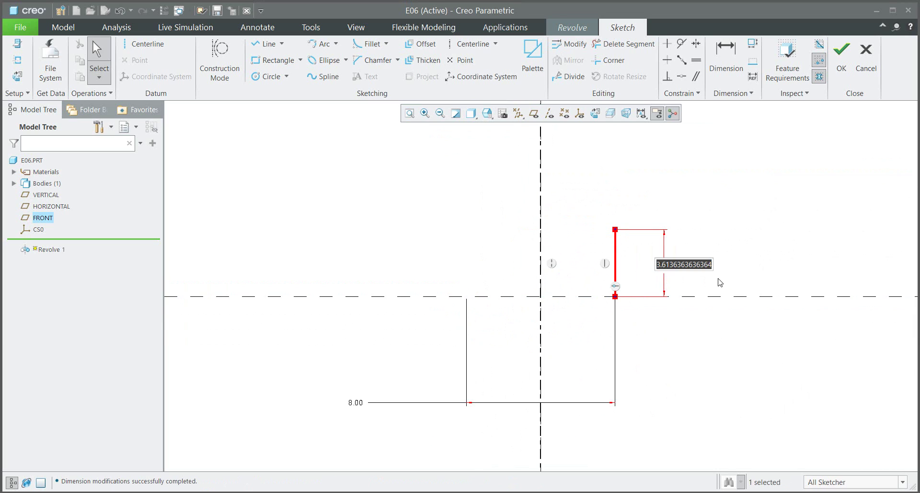
type("2.7")
key("Return")
Sketch a second vertical line about 1.8 long, above and outward of the first, starting about 5.75 above the horizontal reference.
mouse_move(720, 270)
middle_mouse_down("shift")
mouse_move(523, 308)
mouse_move(487, 344)
middle_mouse_up("shift")
left_click(263, 44)
left_click(469, 263)
left_click(469, 228)
middle_click(508, 256)
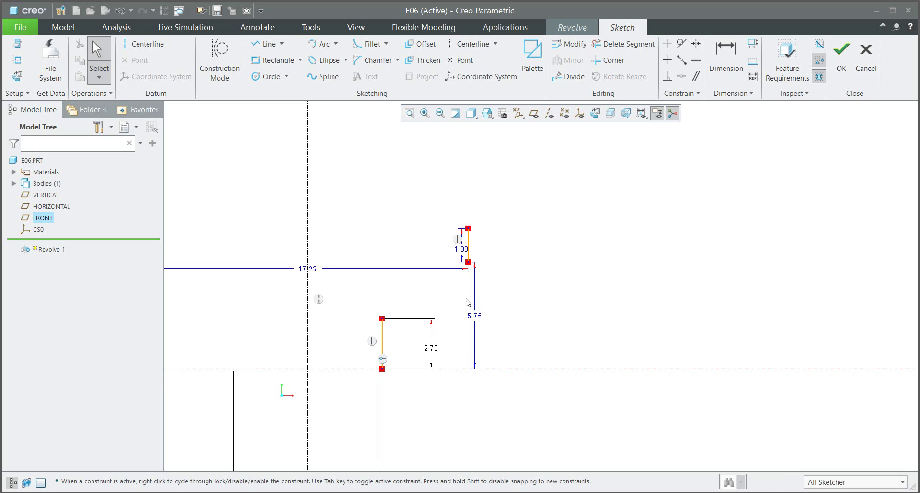
Constrain the two vertical lines to equal length.
left_click(383, 342)
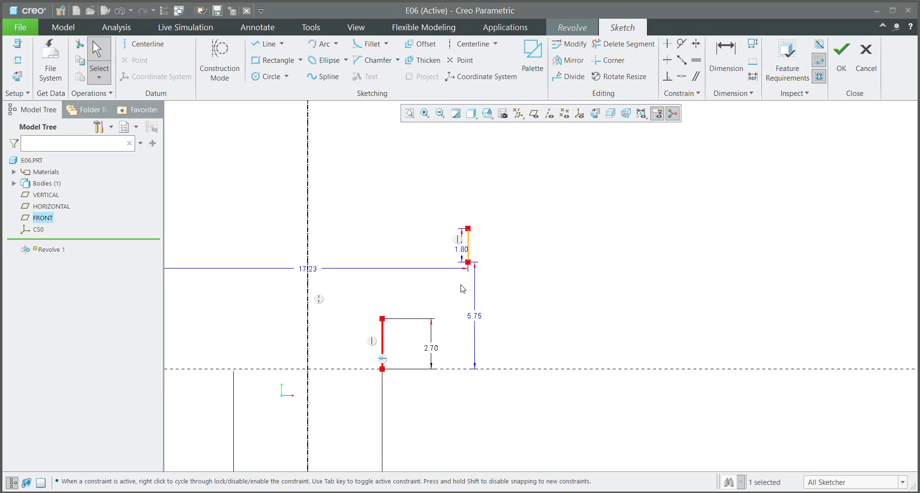
left_click(469, 245, "ctrl")
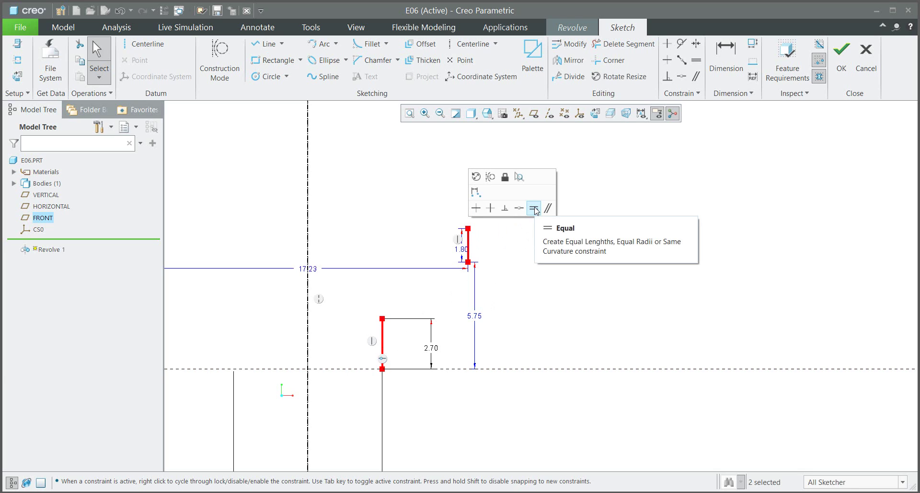
left_click(535, 209)
Set the lower vertical line's length to 2.5.
double_click(432, 349)
type("2.5")
key("Return")
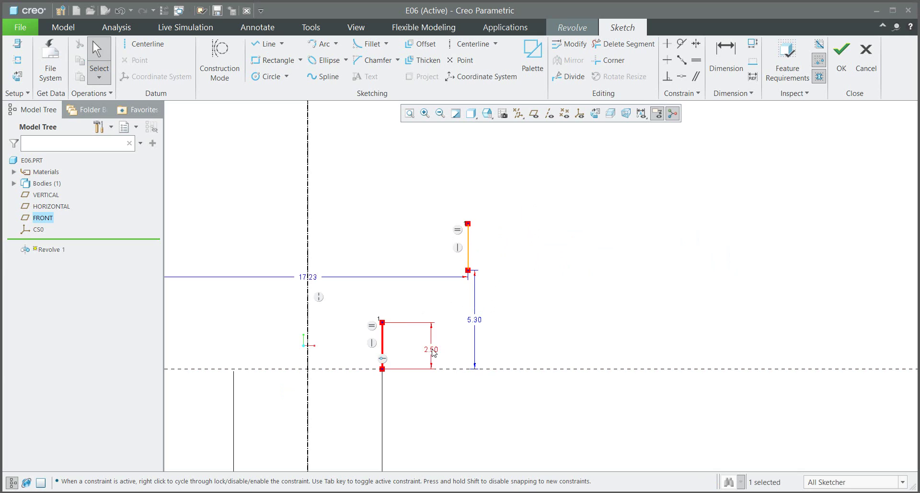
Set the lower vertical line's length to 3.
double_click(429, 351)
type("3")
key("Return")
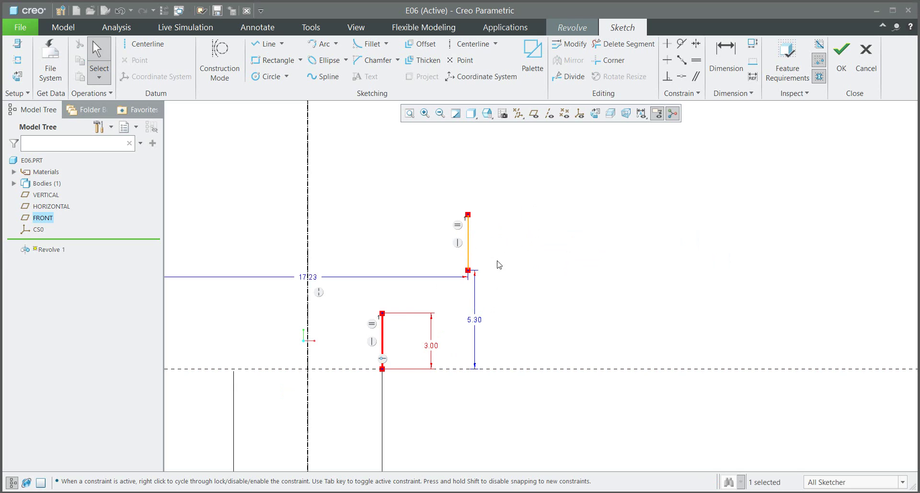
left_click(526, 314)
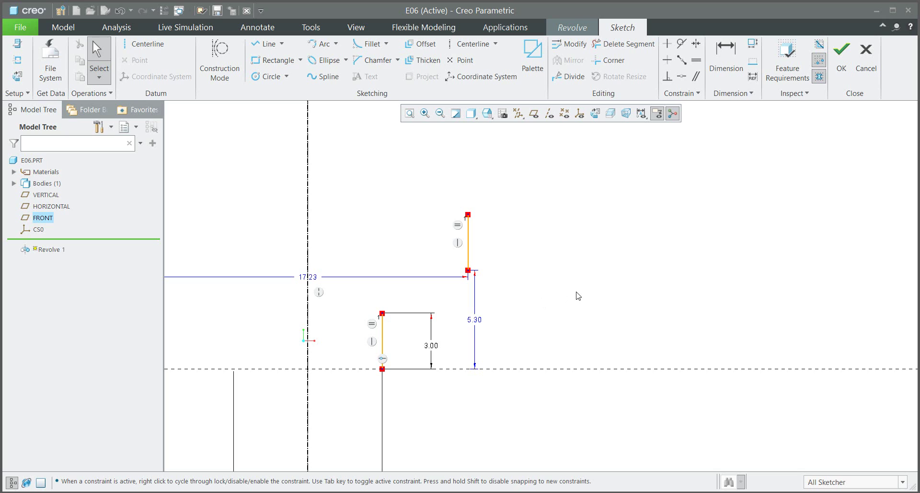
Dimension the height from the horizontal reference to the upper line's top endpoint and set it to 10.
left_click(715, 70)
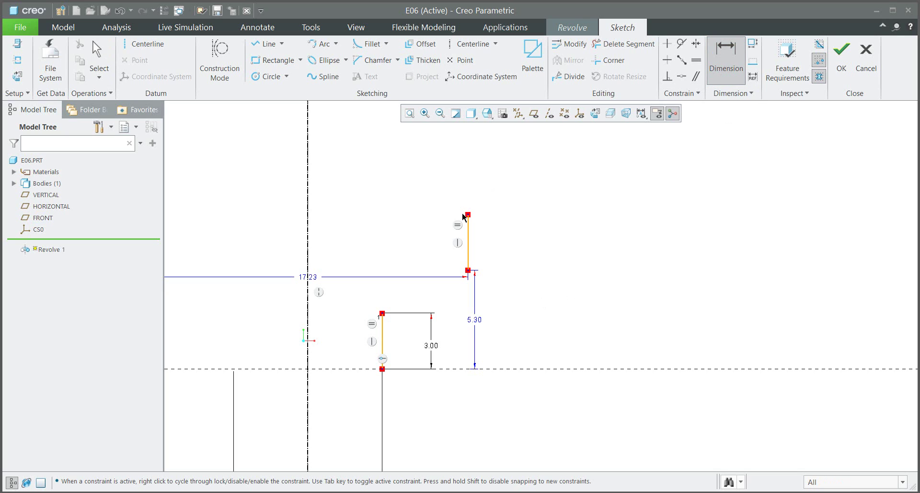
left_click(510, 358)
middle_click(574, 312)
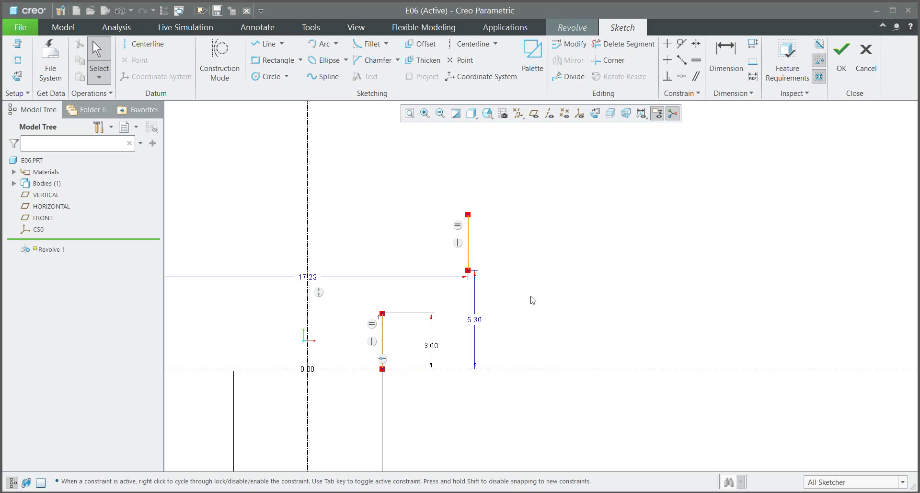
left_click(728, 61)
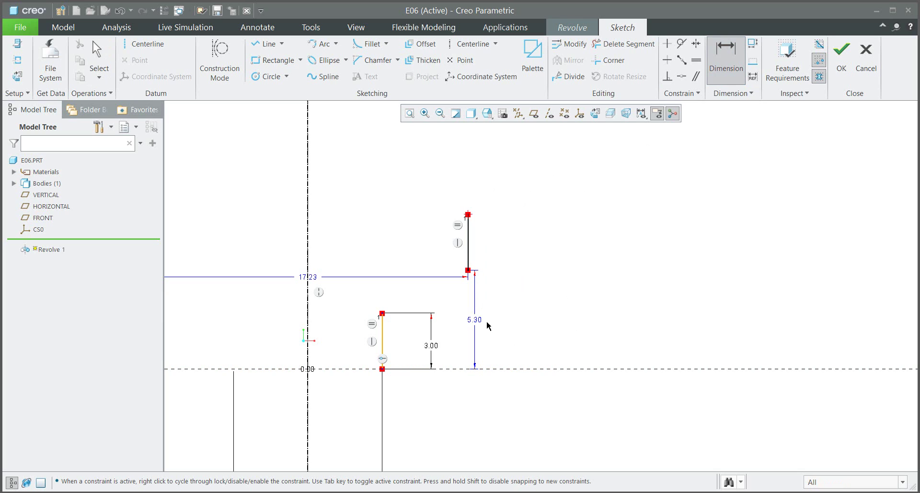
middle_click(511, 306)
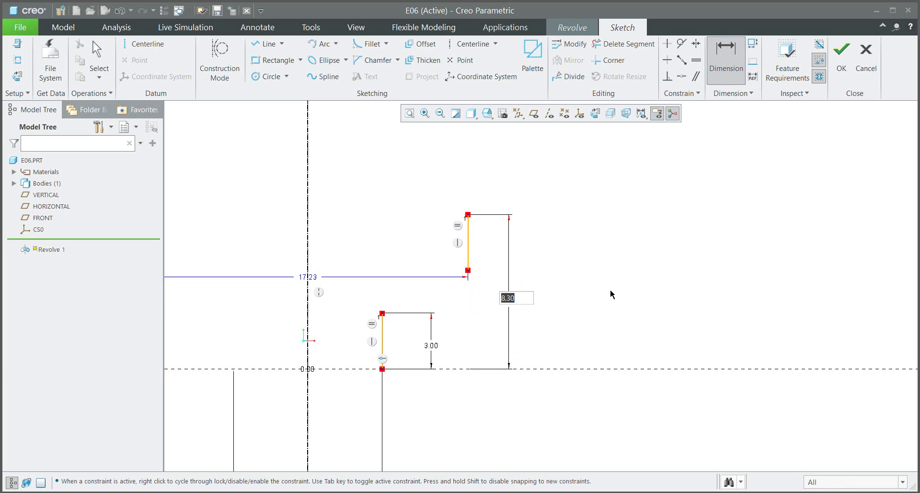
type("10")
key("Return")
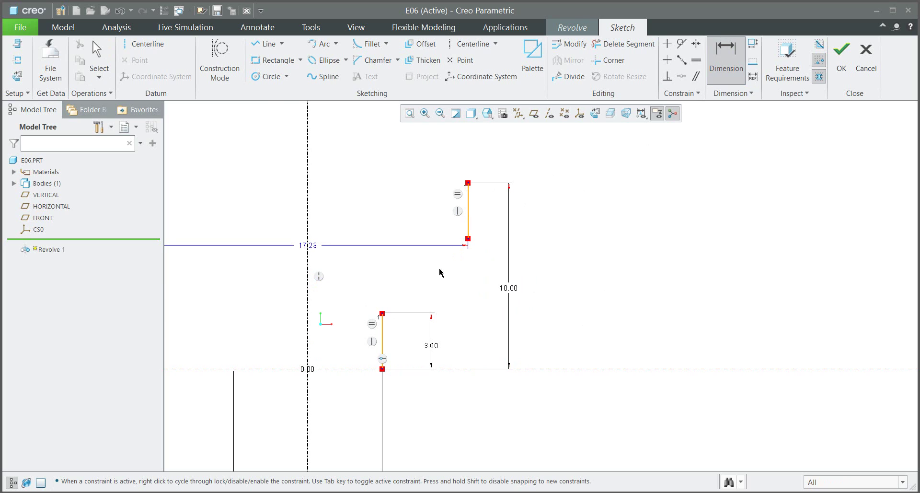
Draw a three-point spline from the lower line's top endpoint to the upper line's bottom endpoint.
left_click(322, 76)
left_click(382, 313)
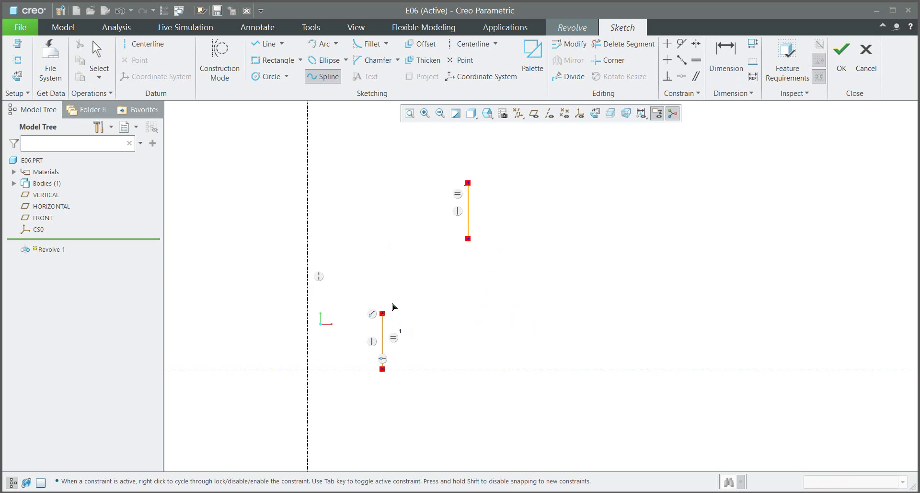
left_click(425, 279)
left_click(468, 238)
middle_click(478, 265)
middle_click(478, 266)
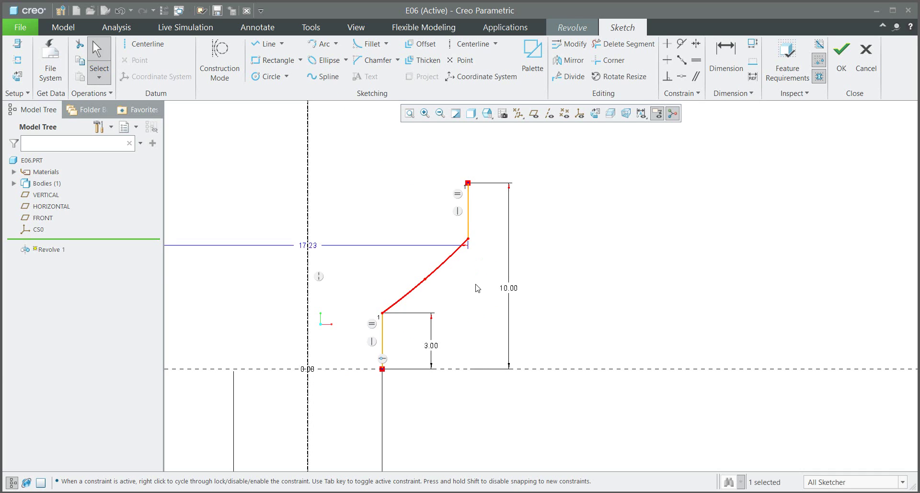
Make the spline tangent to the upper and lower vertical lines.
left_click(682, 44)
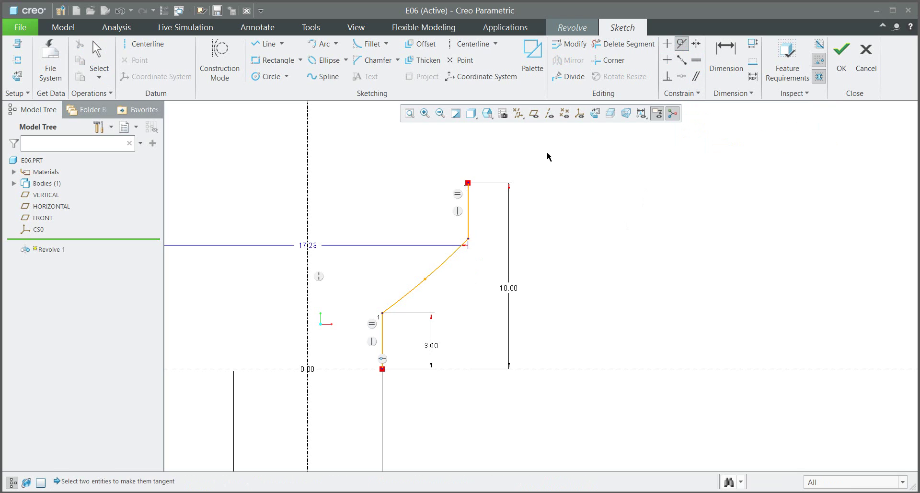
left_click(469, 230)
left_click(450, 263)
left_click(398, 305)
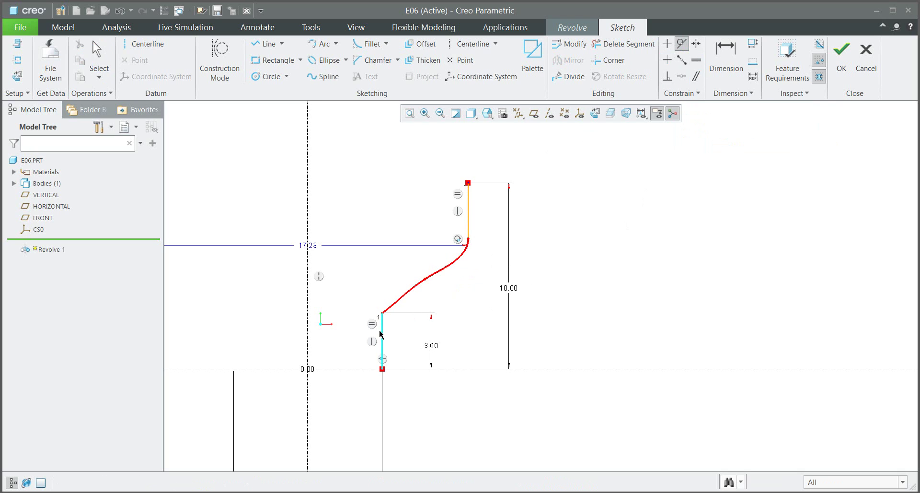
left_click(382, 334)
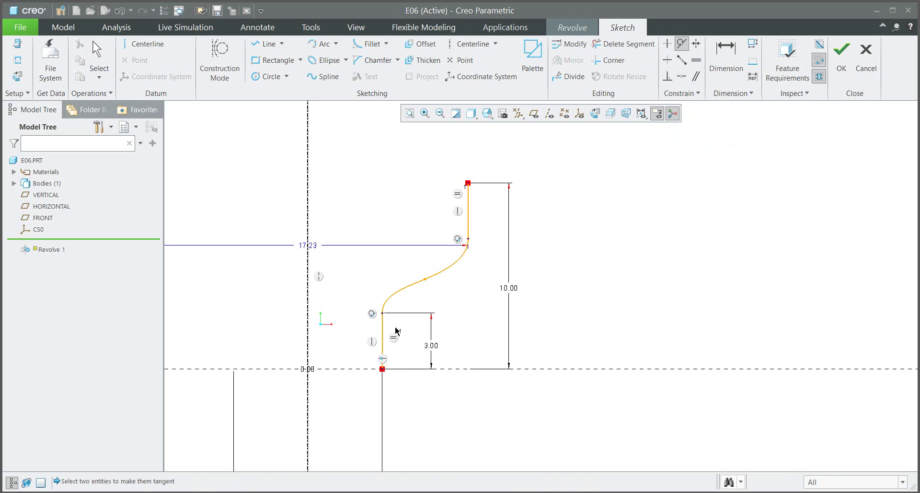
middle_click(488, 312)
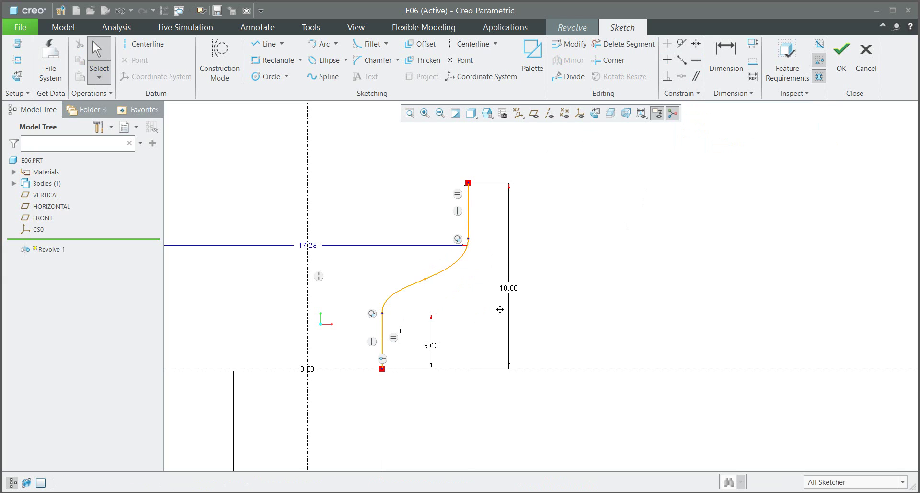
Set the upper vertical line's diameter dimension about the centerline to 14.
middle_click_drag(500, 309, 585, 331)
mouse_move(402, 269)
left_mouse_down()
mouse_move(430, 238)
mouse_move(445, 173)
left_mouse_up()
double_click(445, 173)
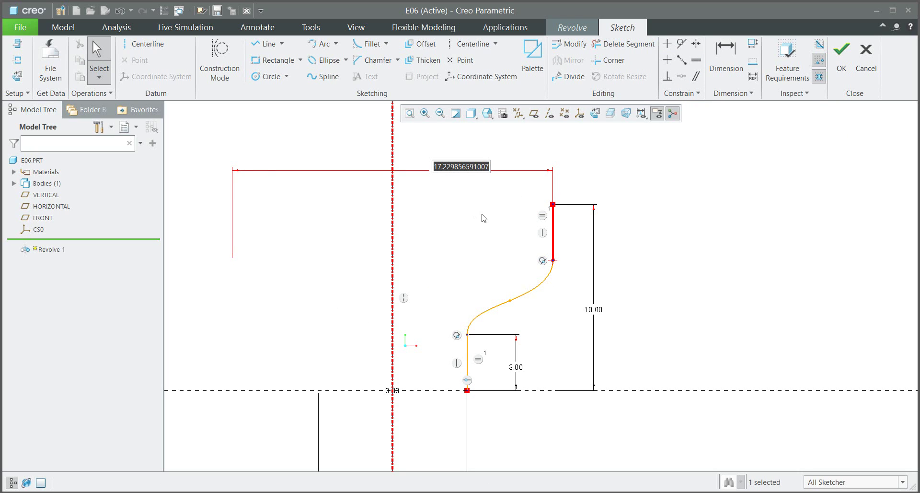
type("14")
key("Return")
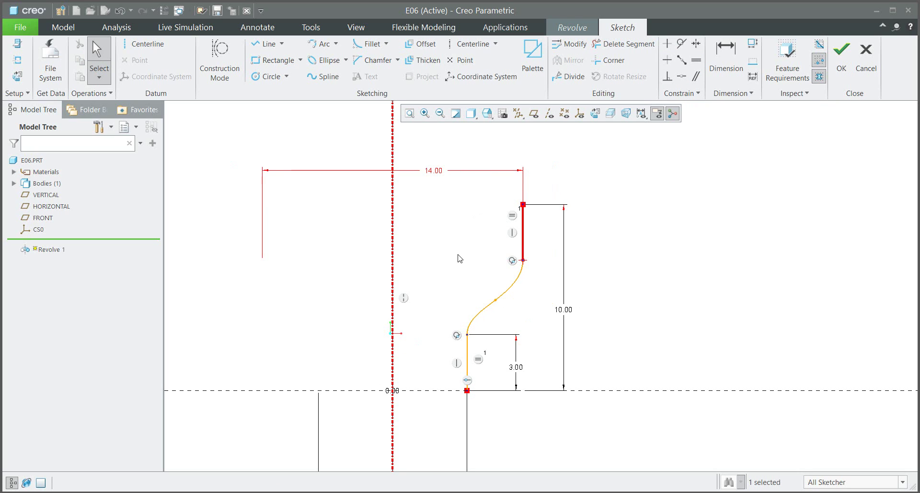
Dimension the diameter of the spline's middle point about the centerline and set it to 5.8.
left_click(726, 55)
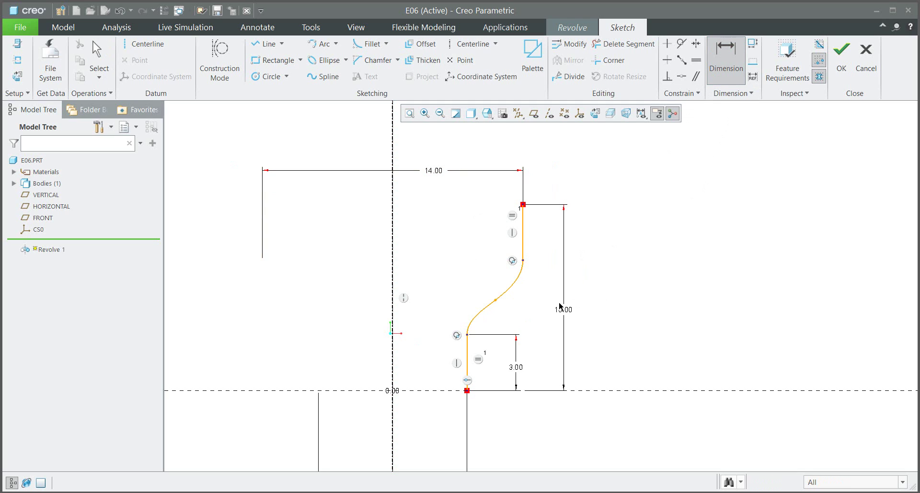
left_click(495, 300)
left_click(392, 297)
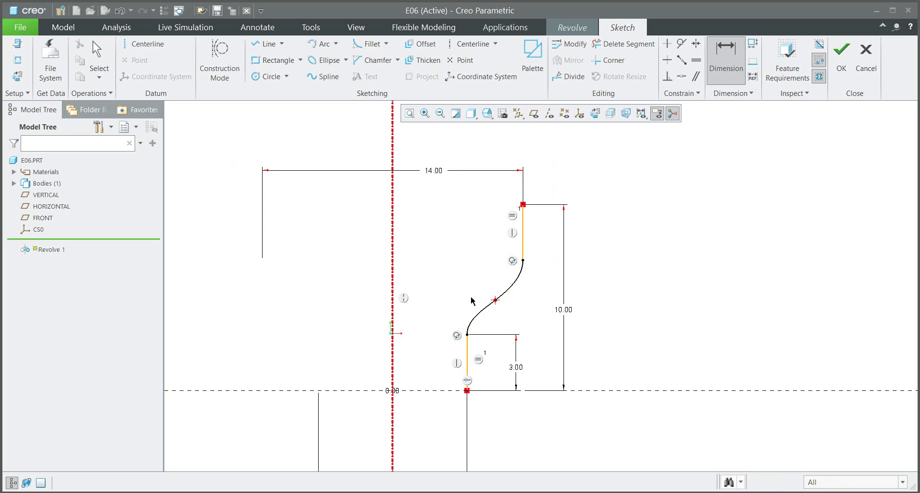
middle_click(452, 283)
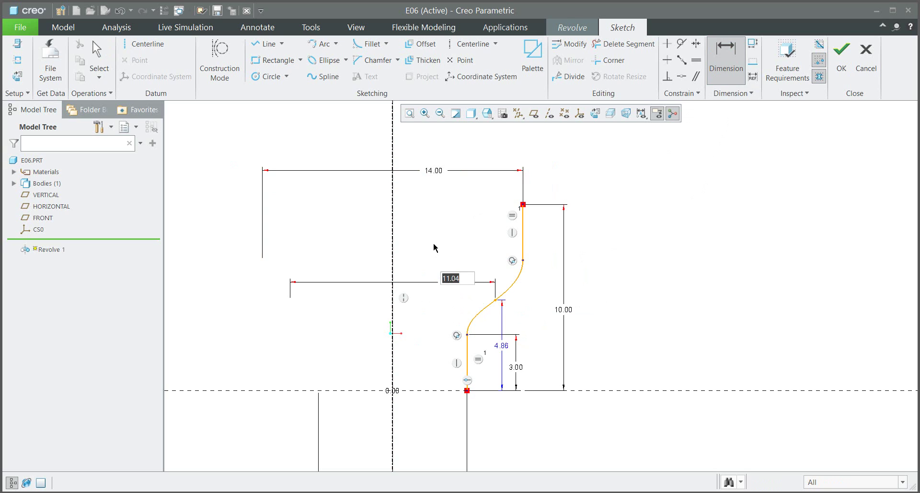
type("5.8")
key("Return")
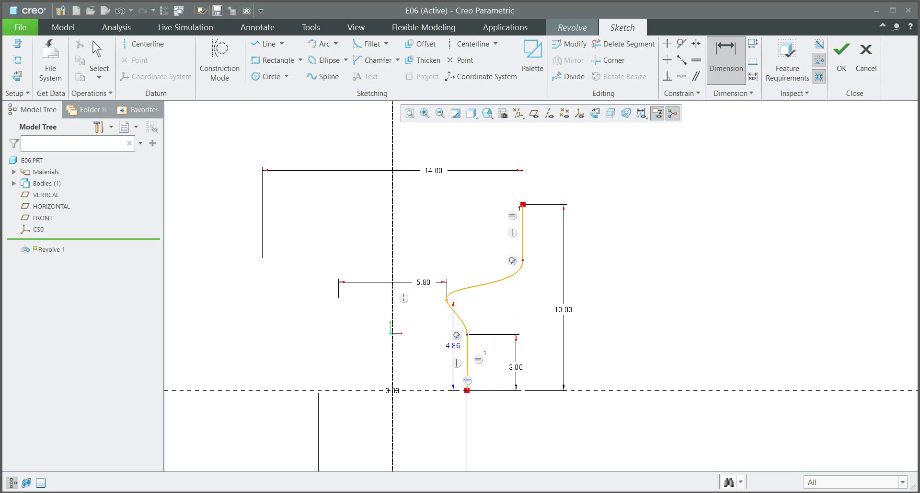
Change the diameter dimension of the spline's middle point to 10.
double_click(429, 287)
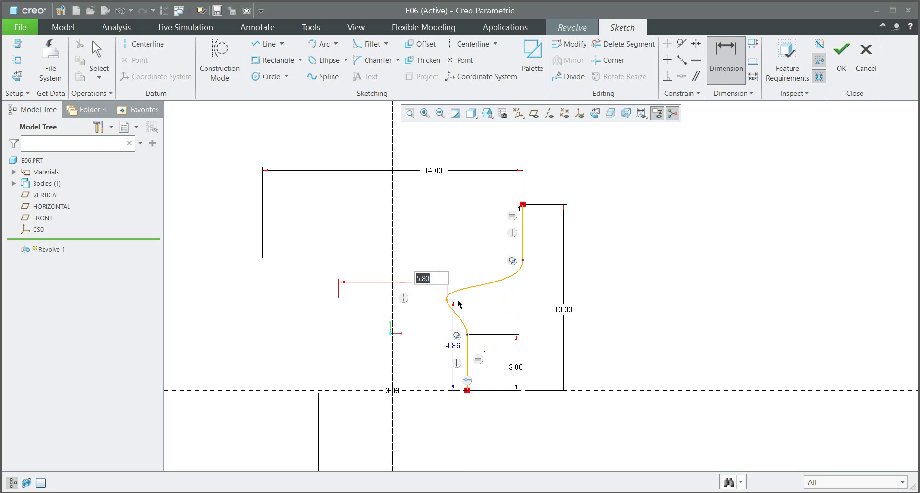
type("10")
key("Return")
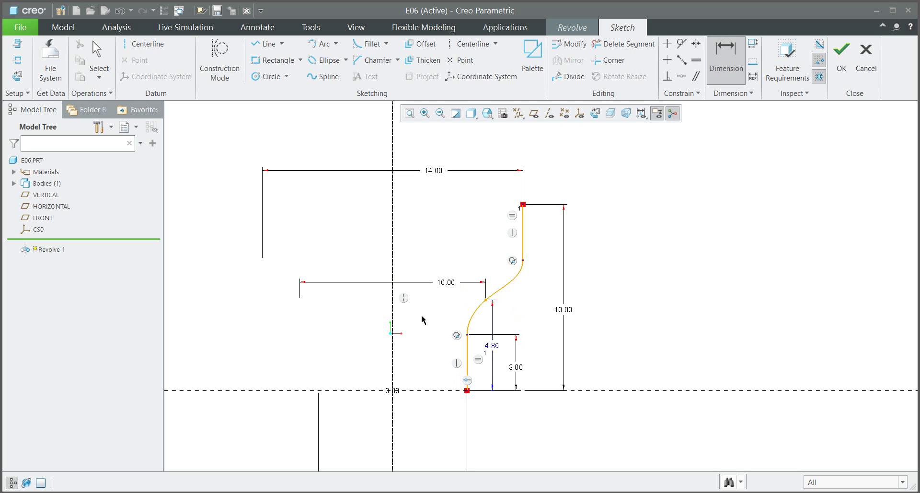
Dimension the height of the spline's middle point above the horizontal reference and set it to 4.8.
left_click(486, 300)
left_click(494, 390)
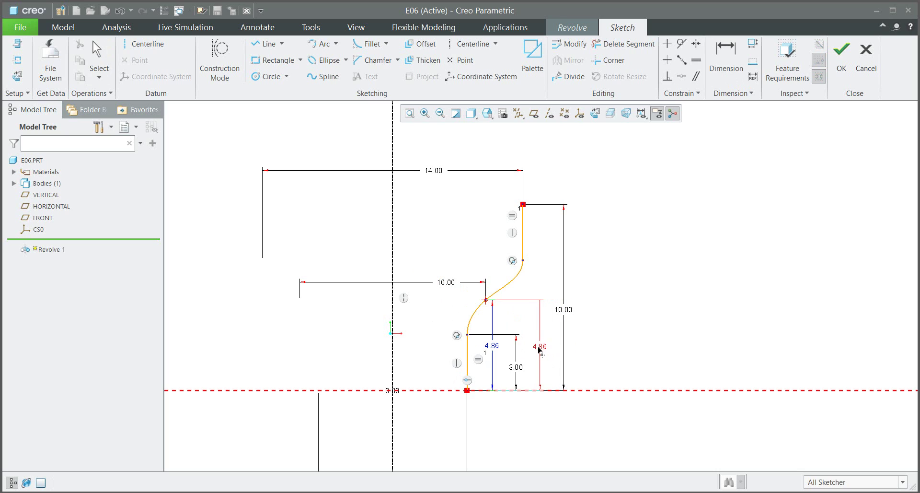
middle_click(540, 350)
double_click(540, 351)
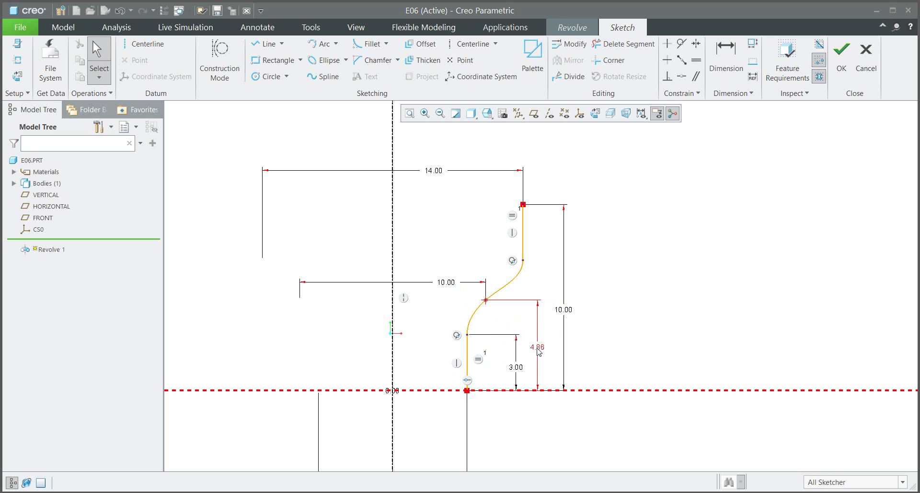
type("4.8")
key("Return")
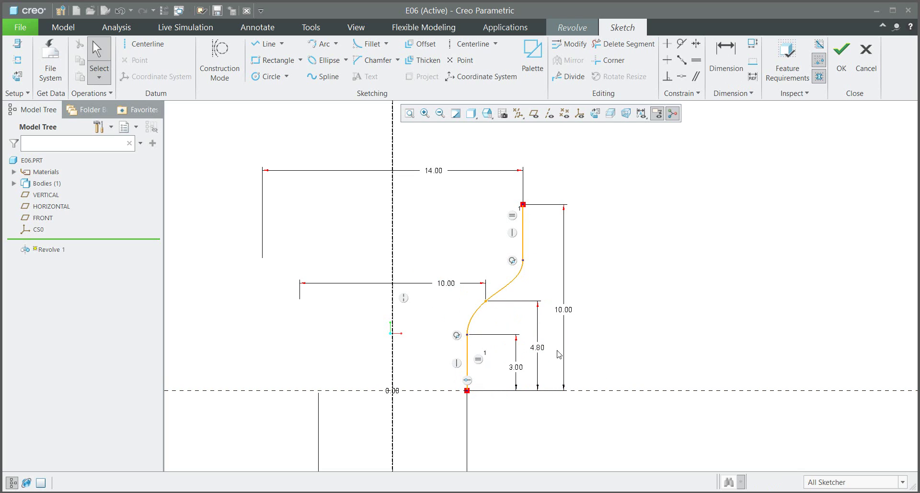
Finish the profile sketch and set the surface's revolve angle to 180 degrees.
left_click(842, 70)
middle_click_drag(468, 273, 430, 330)
left_click_drag(537, 295, 451, 248)
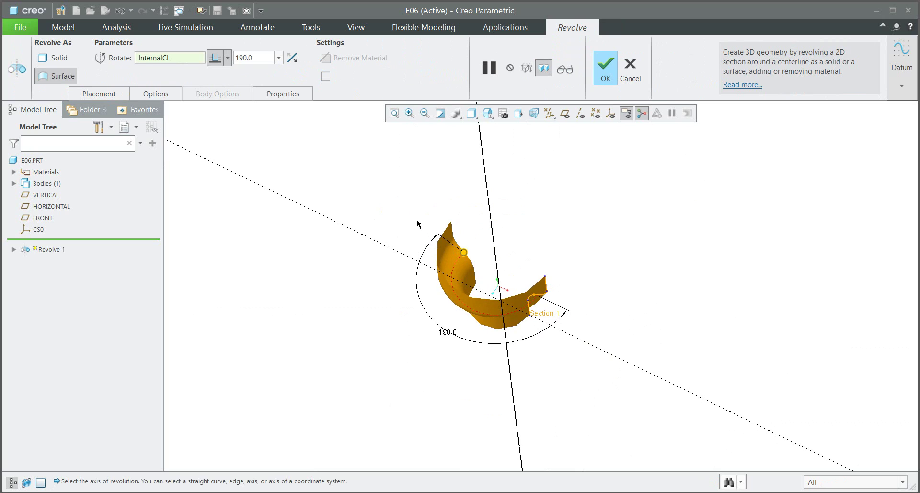
middle_click_drag(410, 229, 404, 240, "shift")
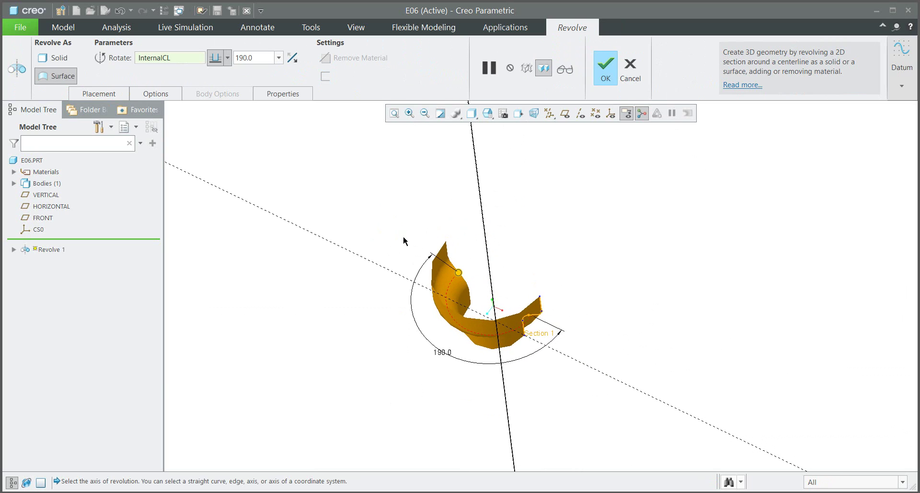
left_click(278, 58)
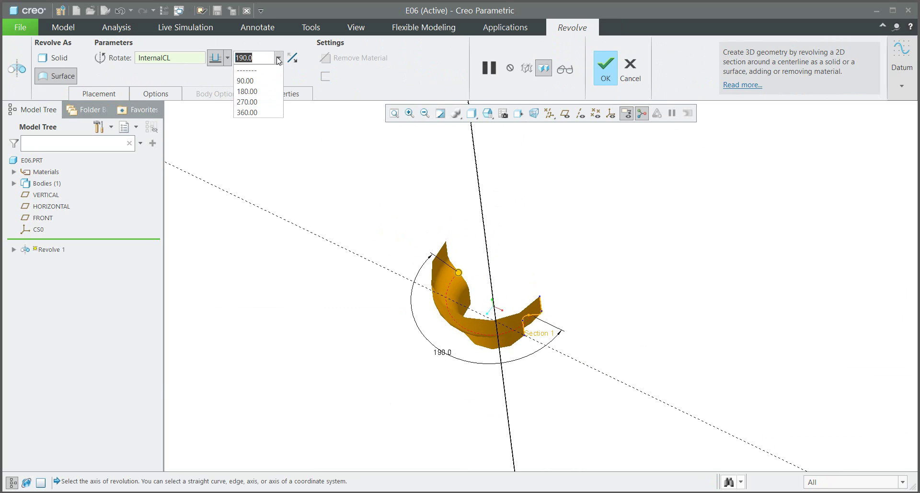
left_click(248, 92)
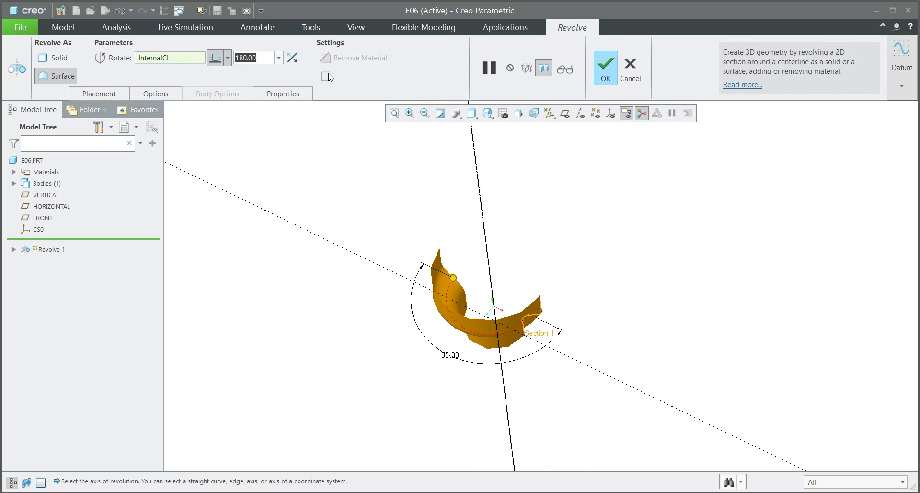
Reverse the revolve direction and complete the revolved surface.
left_click(292, 58)
middle_click_drag(448, 261, 518, 263)
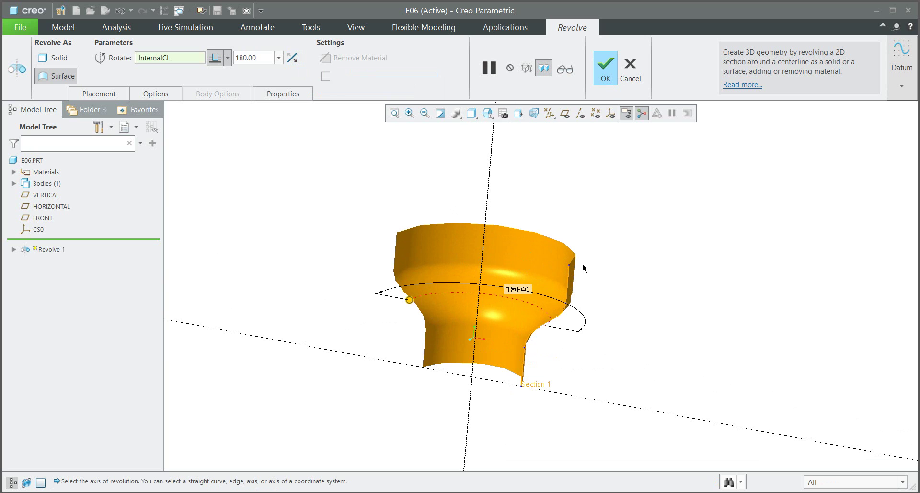
scroll(583, 262, "down", 5)
middle_click_drag(583, 262, 526, 270)
scroll(526, 269, "up", 5)
middle_click_drag(509, 286, 512, 267, "shift")
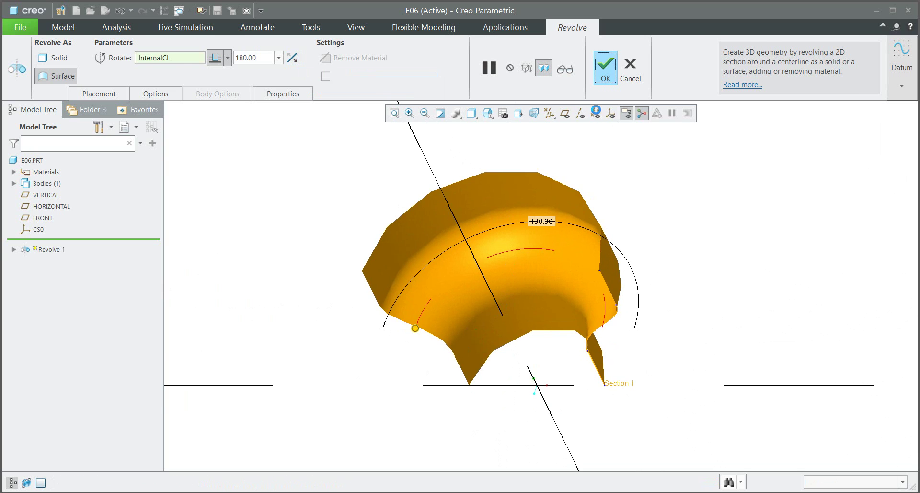
middle_click(505, 235)
middle_click_drag(505, 235, 512, 269)
Display the model shaded with edges and show the datum planes.
key("ctrl+2")
mouse_move(377, 286)
middle_mouse_down()
mouse_move(425, 268)
mouse_move(423, 288)
middle_mouse_up()
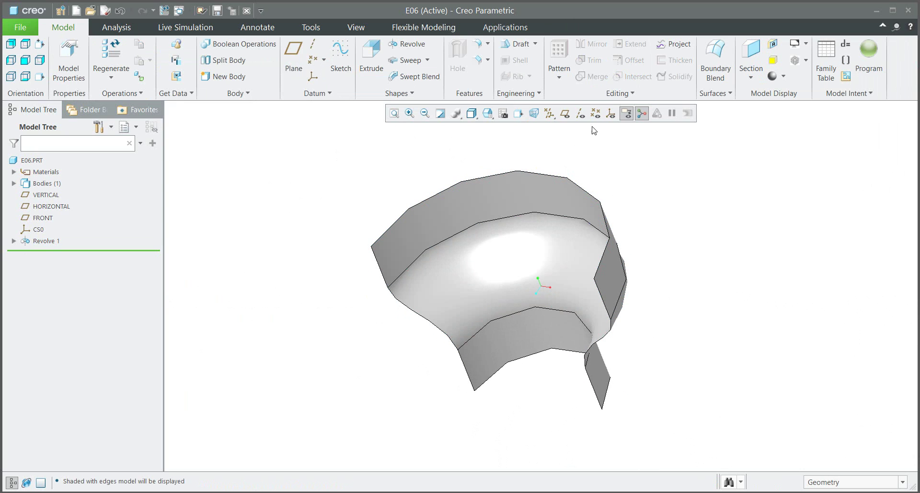
left_click(565, 113)
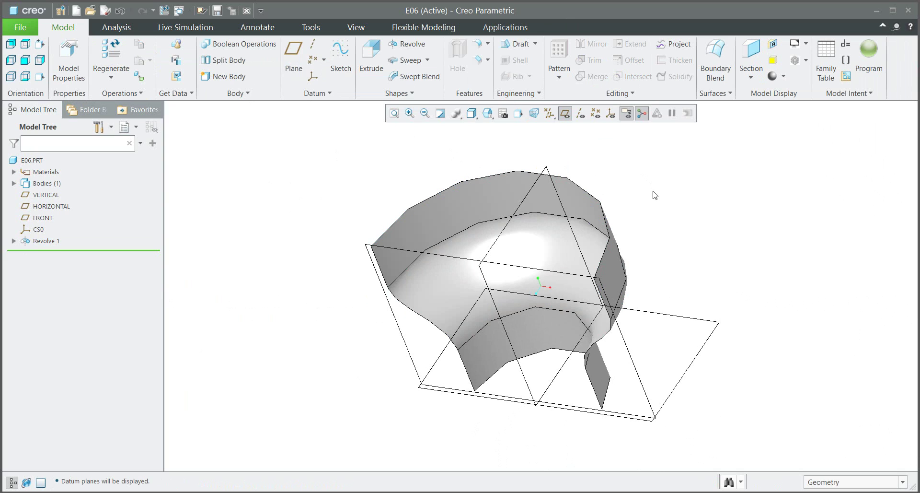
Start a projected curve that projects a sketch, placed on the FRONT plane with VERTICAL as the right-facing reference.
left_click(674, 44)
left_click(72, 96)
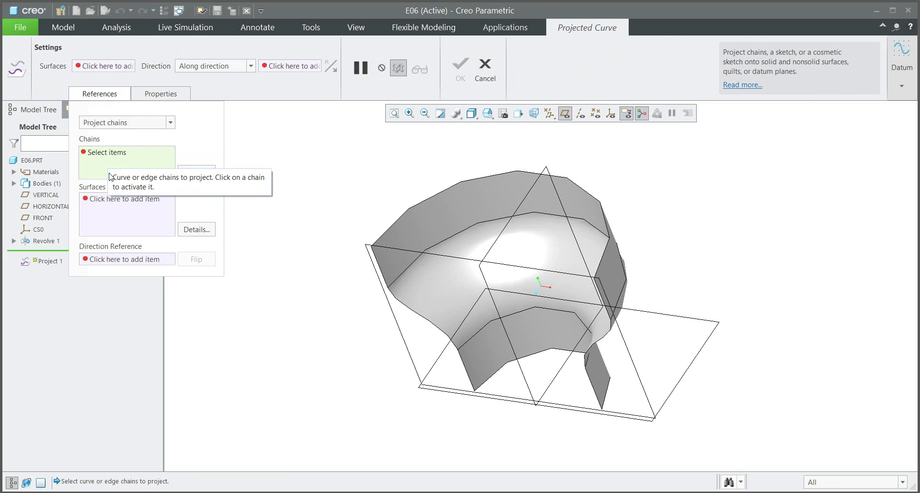
left_click(121, 127)
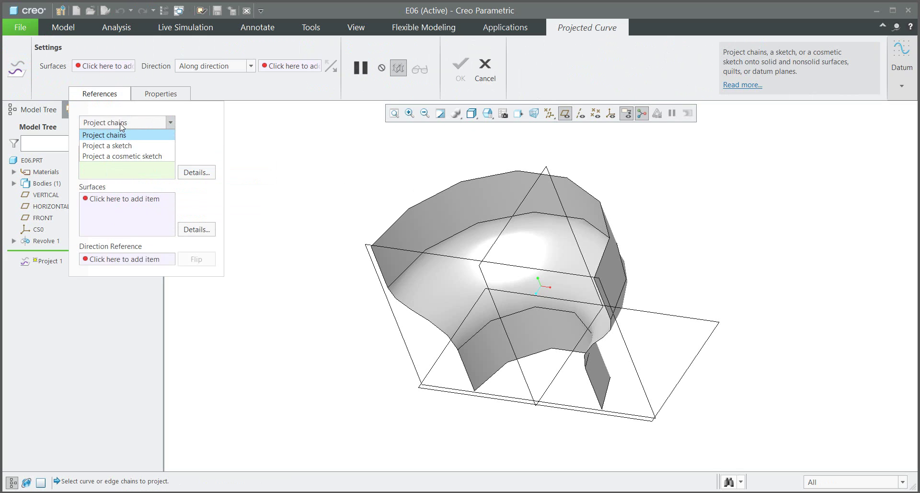
left_click(102, 146)
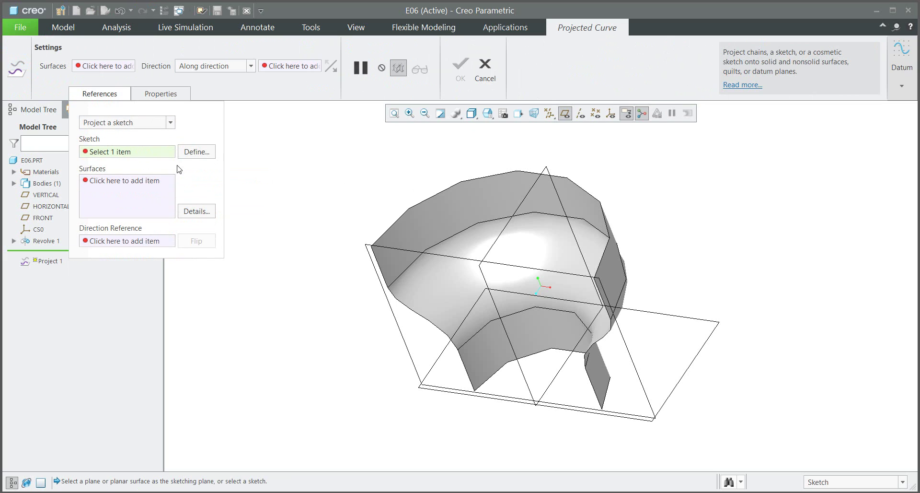
left_click(204, 153)
left_click(404, 253)
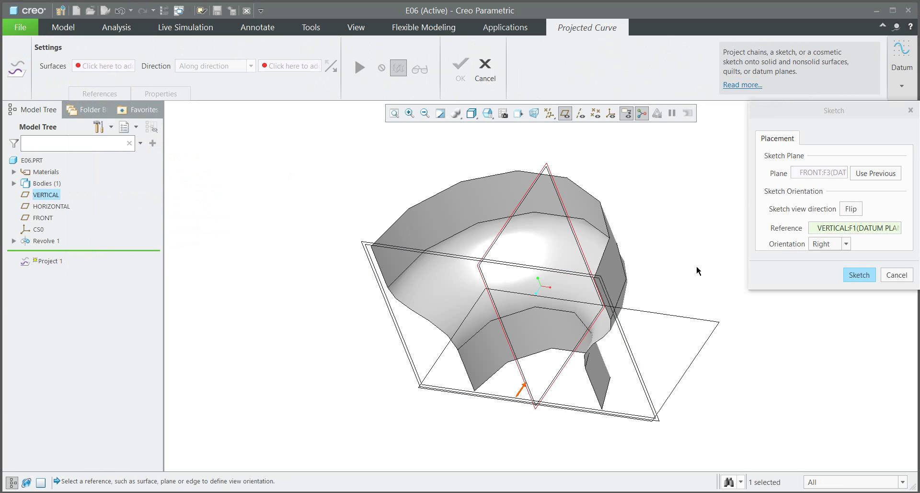
left_click(859, 275)
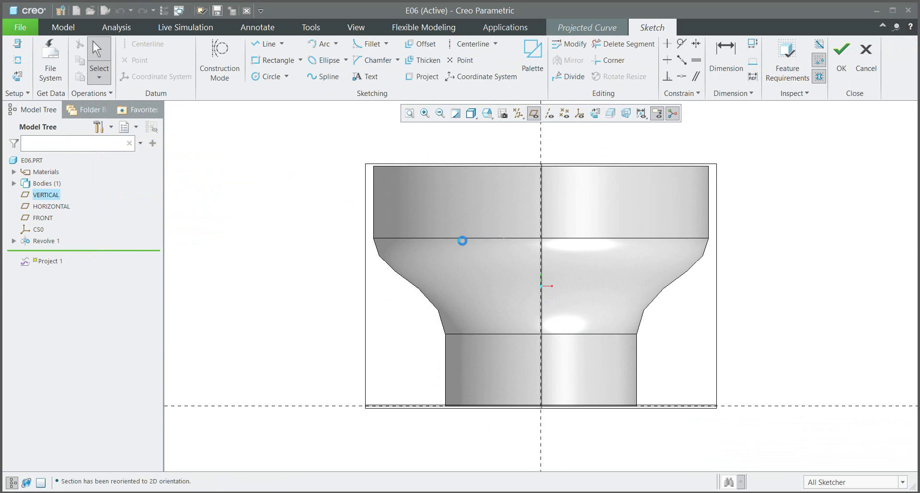
Draw a three-point spline from the surface's top edge, about 3.82 from the vertical reference, across that reference to the horizontal reference, about 2.34 beyond it.
left_click(320, 77)
left_click(449, 166)
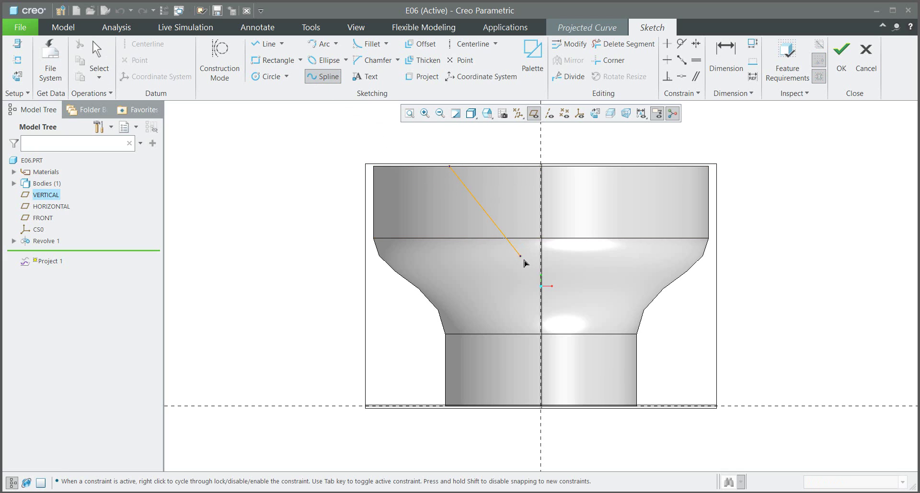
left_click(542, 284)
left_click(598, 404)
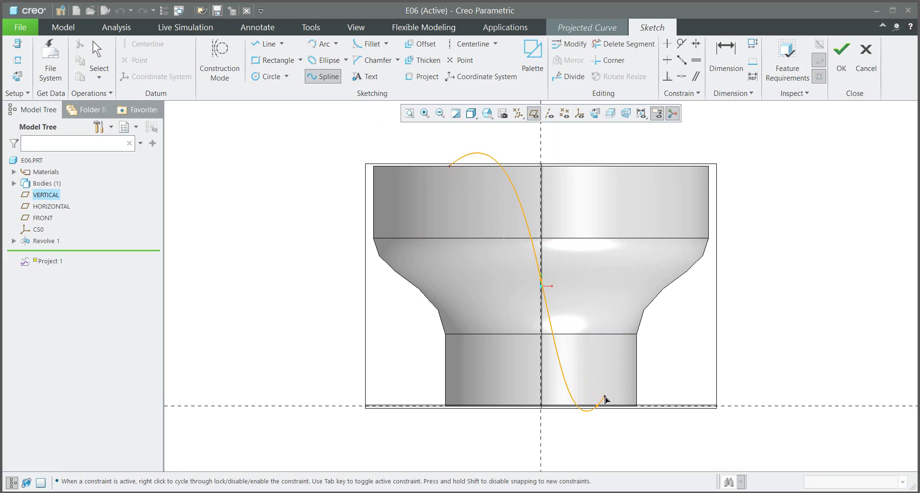
middle_click(601, 399)
left_click(287, 236)
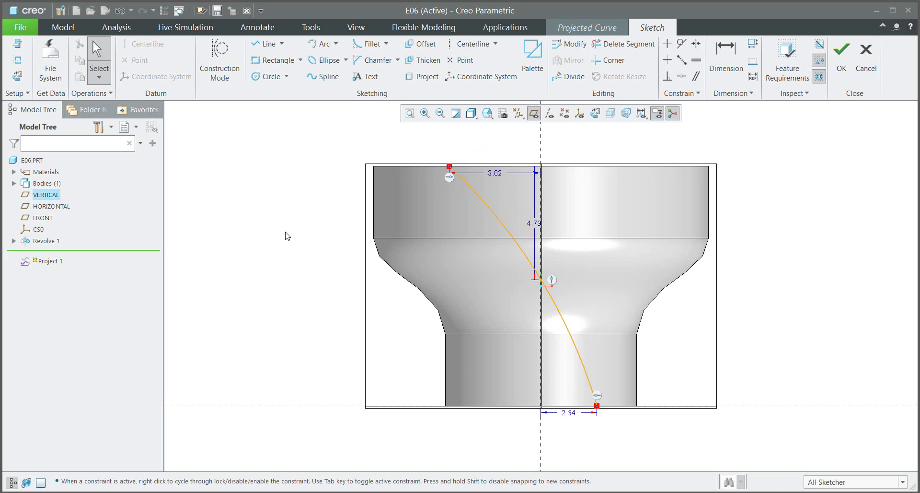
Set the spline's distances from the vertical reference to 3 at its upper endpoint and 2.5 at its lower endpoint.
double_click(499, 178)
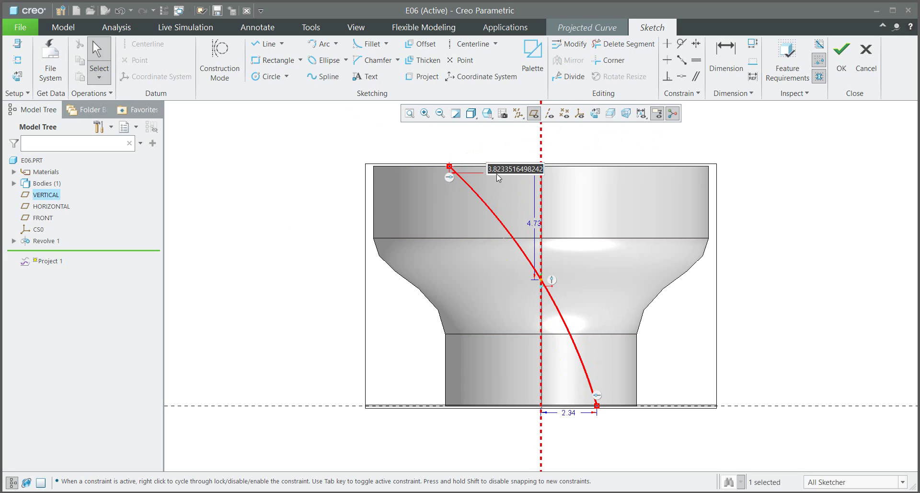
type("3")
key("Return")
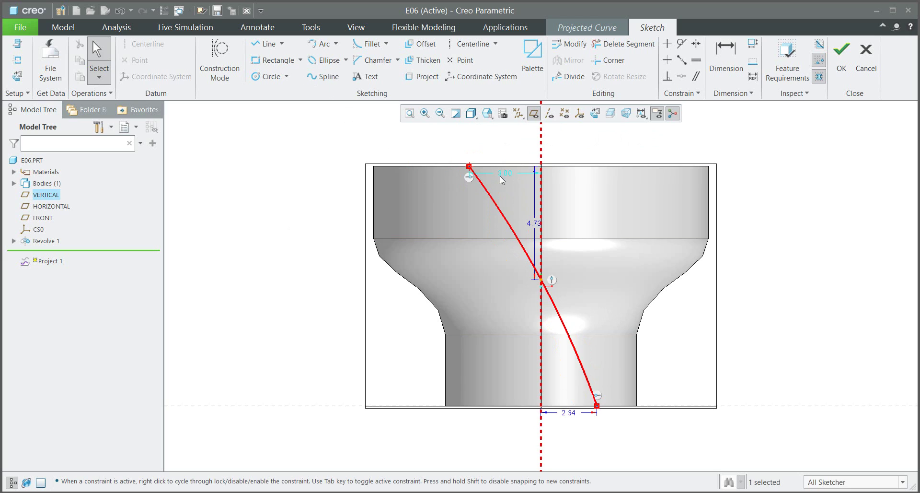
double_click(571, 417)
type("2.5")
key("Return")
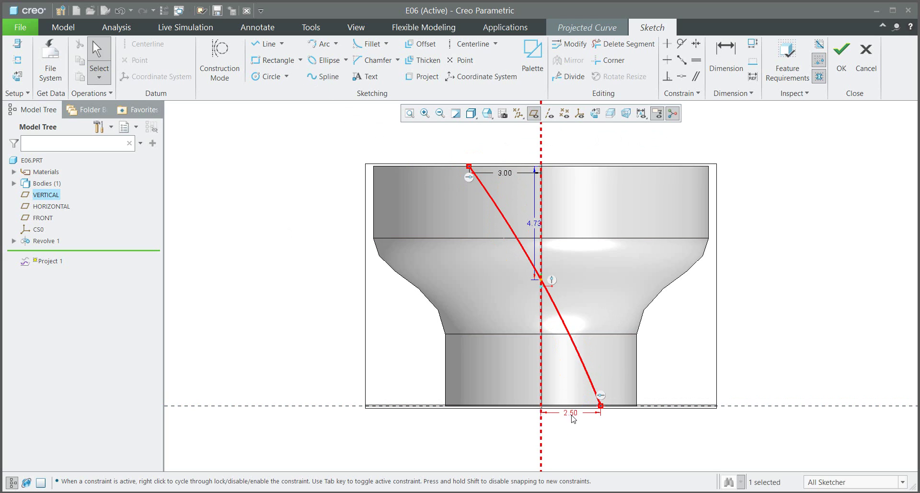
Set the distance from the surface's top edge down to the spline's middle point to 5.
double_click(532, 224)
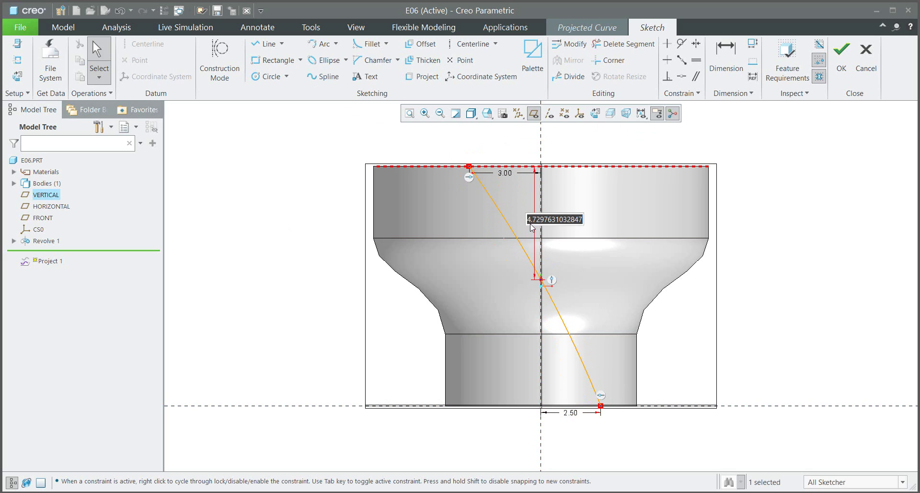
type("5")
key("Return")
left_click(456, 150)
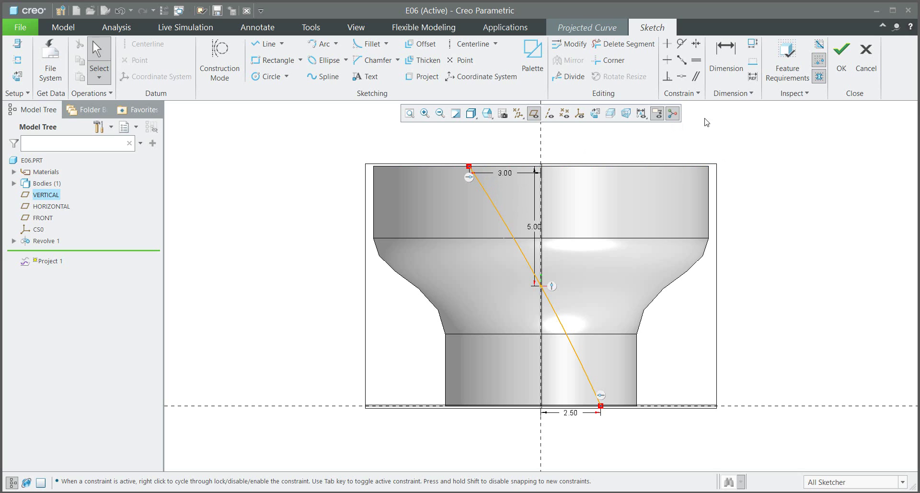
Dimension the angle between the spline and the surface's top edge at the upper endpoint and set it to 90 degrees.
left_click(728, 67)
left_click(471, 172)
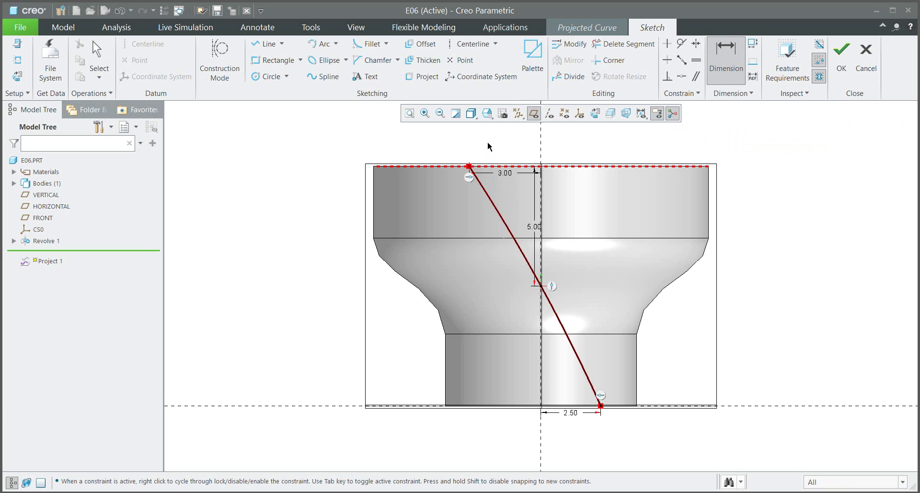
middle_click(502, 189)
type("90")
key("Return")
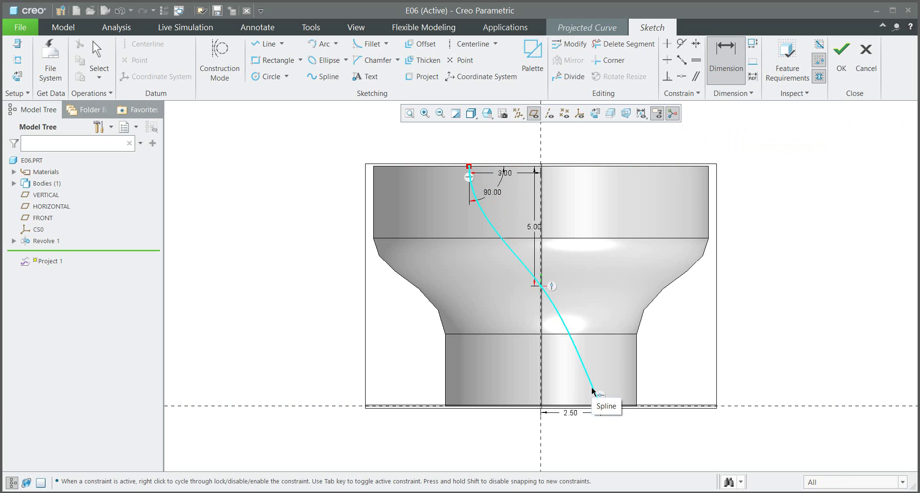
Dimension the angle between the spline and the horizontal reference at the lower endpoint, set it to 90 degrees and finish the sketch.
left_click(600, 403)
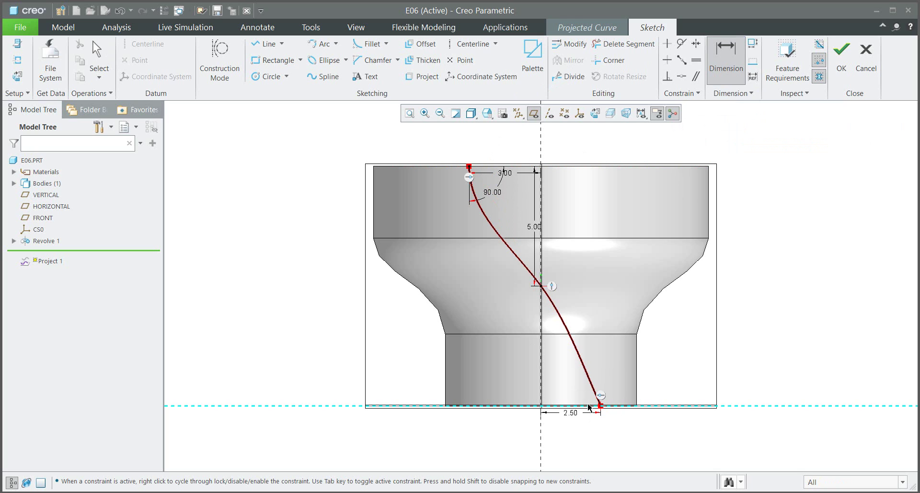
middle_click(577, 394)
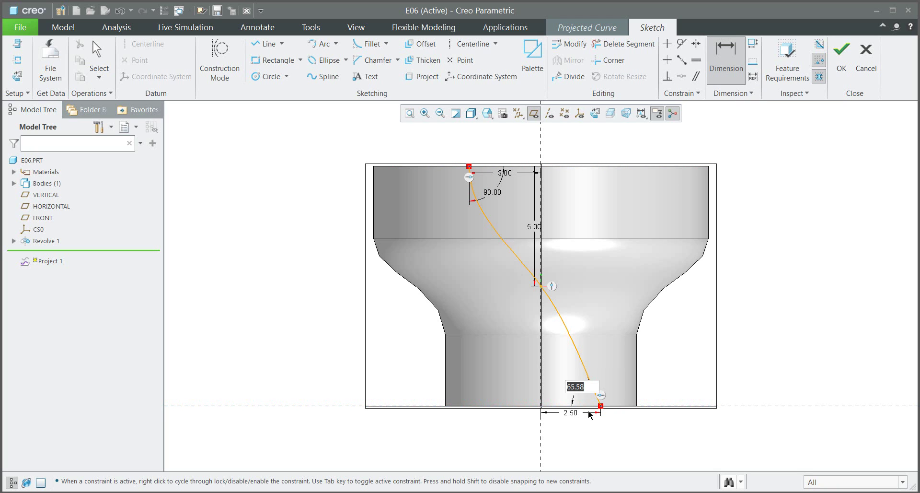
type("90")
key("Return")
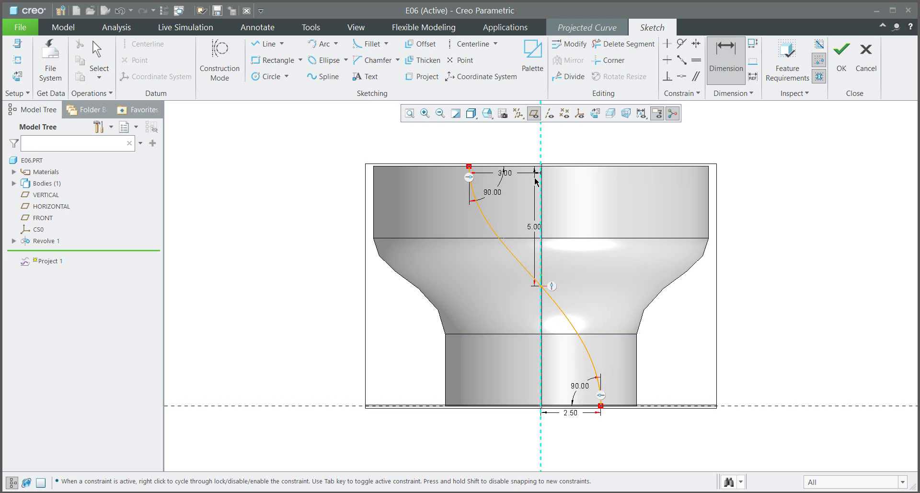
key("ctrl+d")
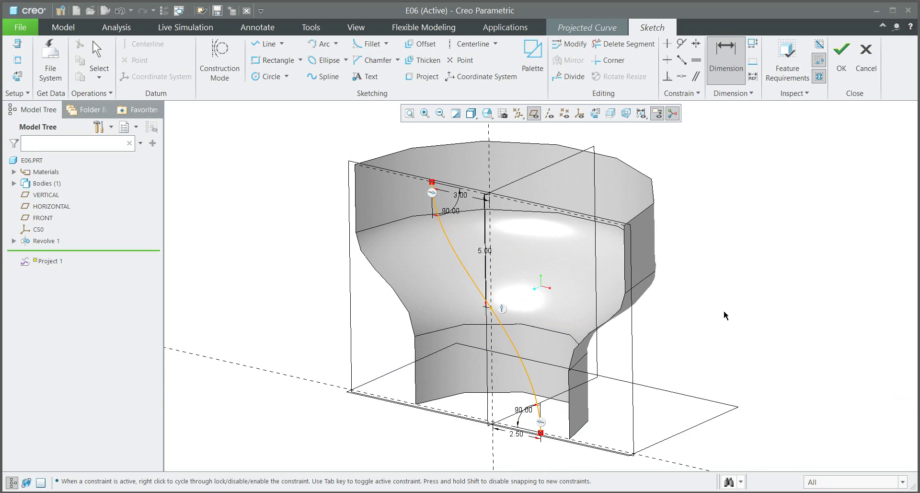
left_click(843, 65)
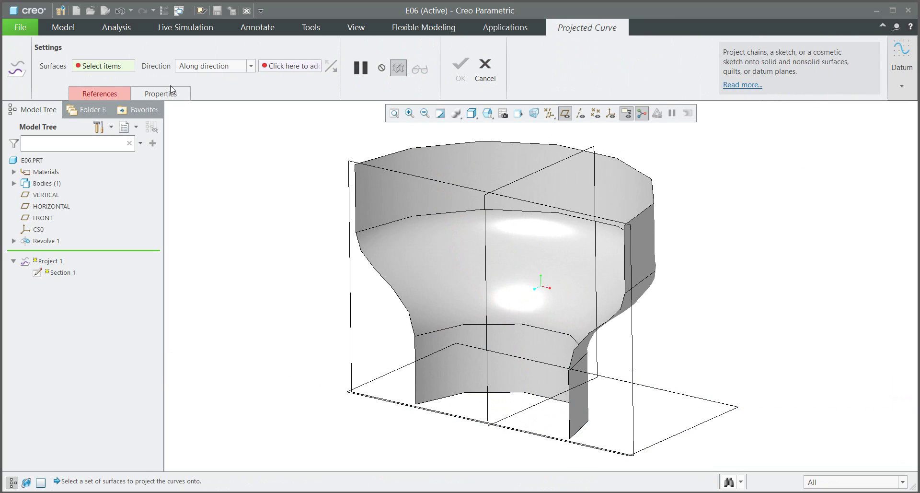
Project the spline onto the upper, middle and lower faces of the revolved surface along the FRONT plane's direction, and hide the datum planes.
left_click(94, 68)
left_click(423, 191)
left_click(433, 251, "ctrl")
left_click(436, 358, "ctrl")
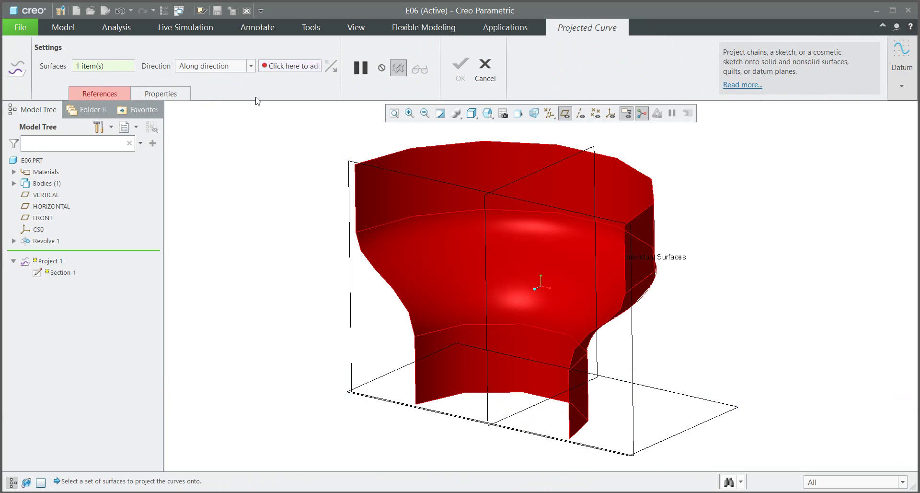
left_click(277, 67)
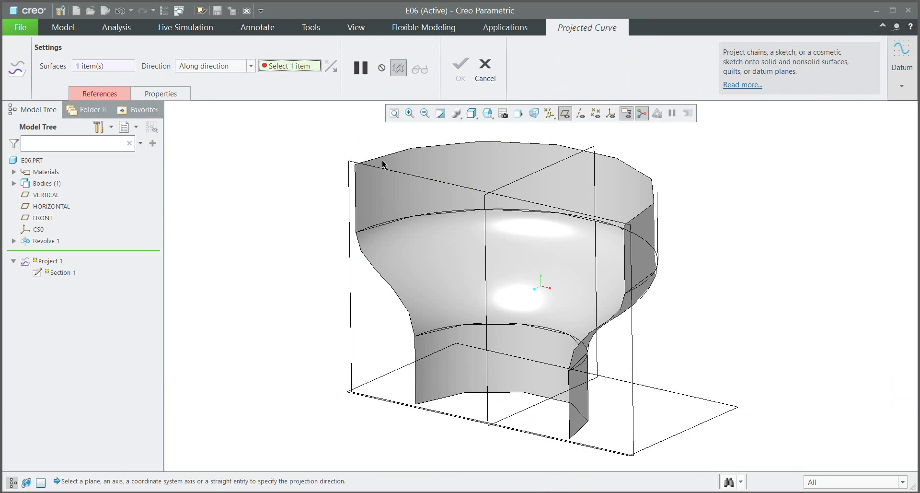
left_click(400, 178)
middle_click_drag(294, 205, 275, 219)
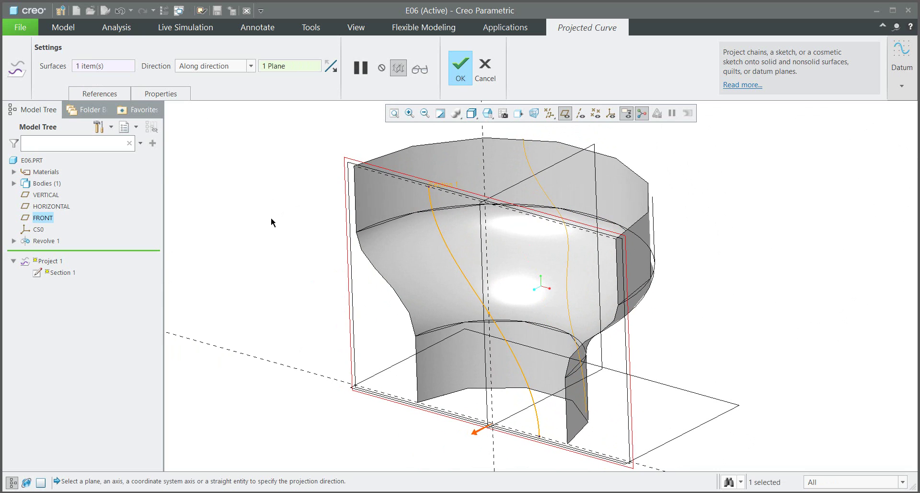
left_click(461, 71)
middle_click_drag(670, 285, 530, 225)
left_click(566, 115)
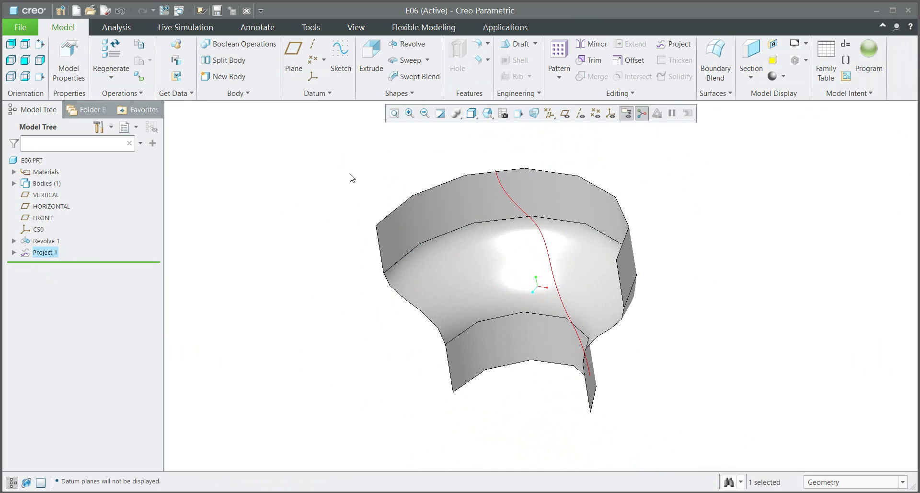
Start a surface sweep with the projected curve as the origin trajectory and open its section sketch.
left_click(355, 178)
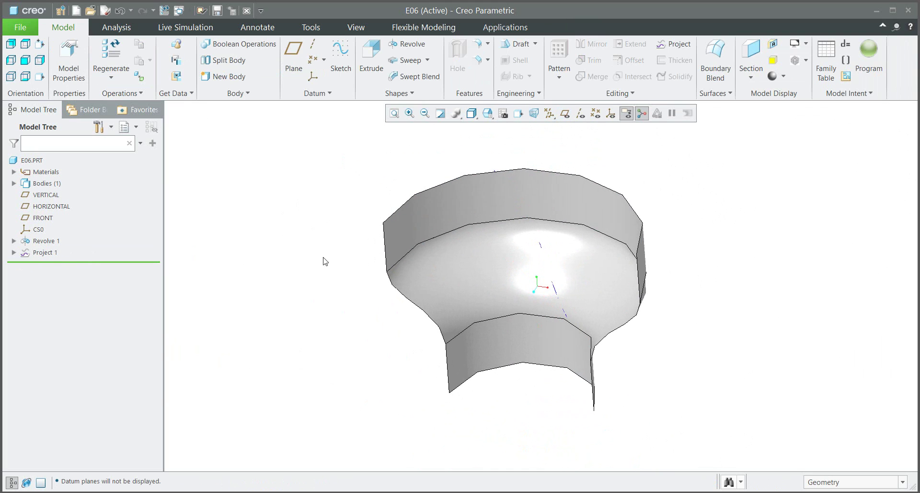
left_click(542, 249)
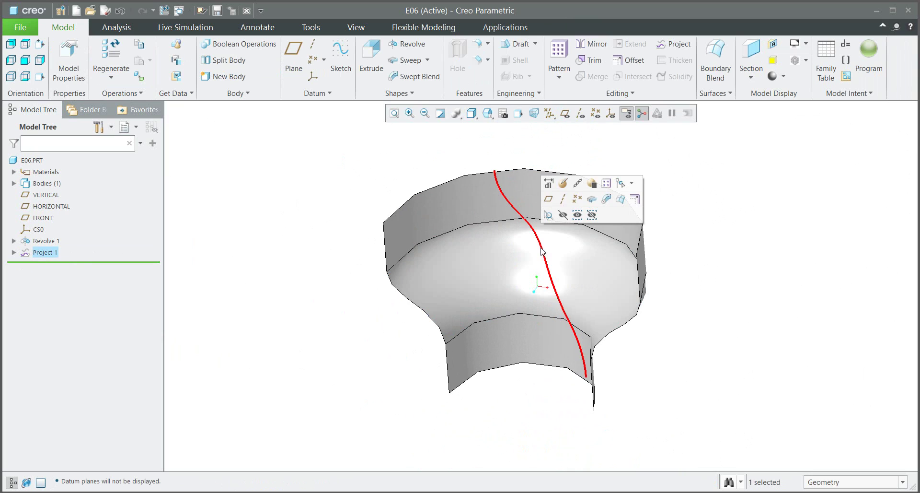
left_click(410, 61)
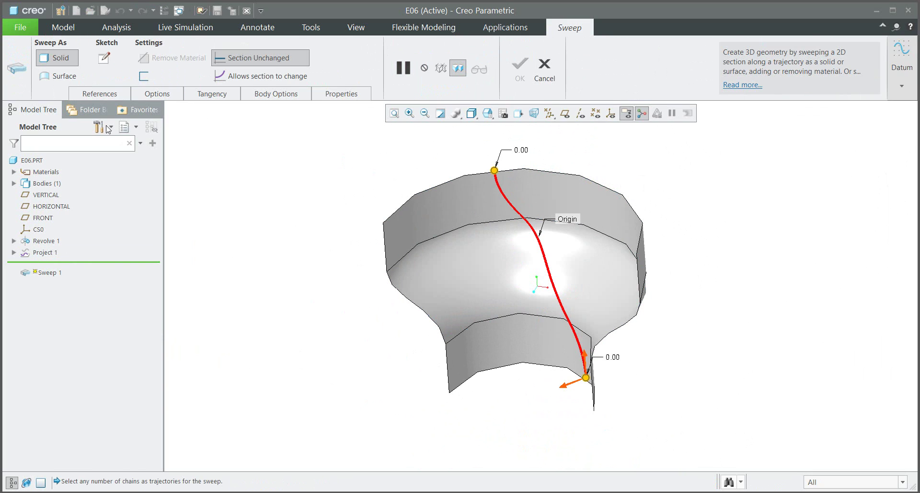
left_click(57, 80)
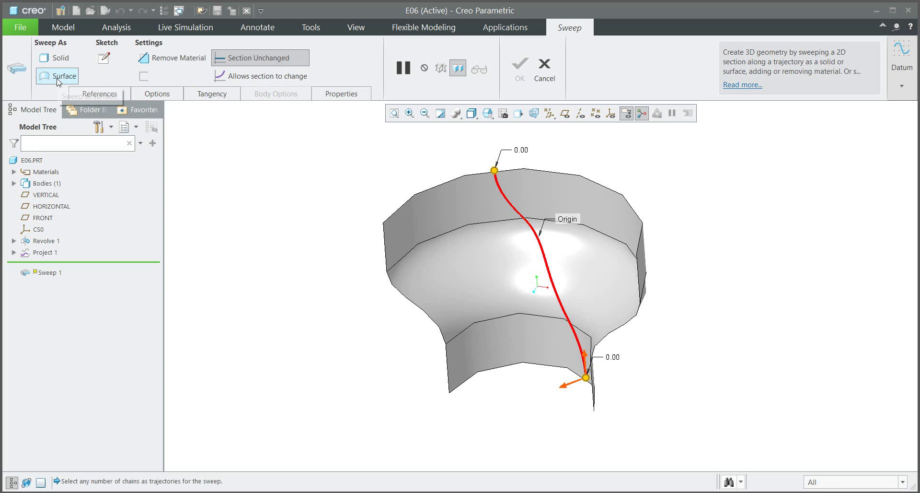
left_click(108, 62)
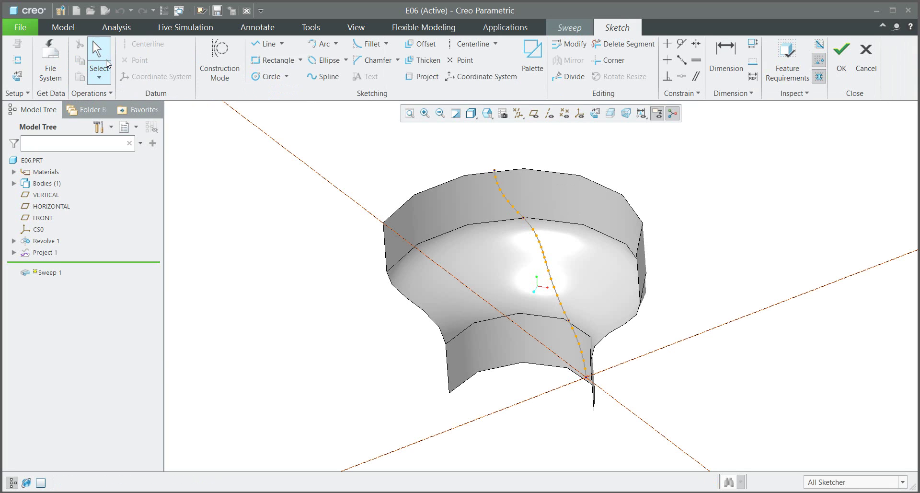
Sketch a section circle centred on the projected curve's lower end and set its diameter to 2.
left_click(271, 76)
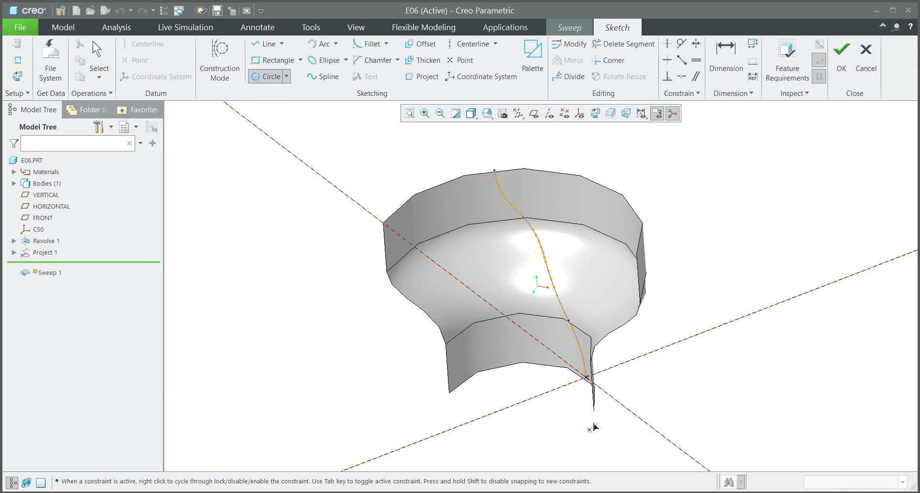
scroll(571, 398, "up", 5)
left_click(538, 364)
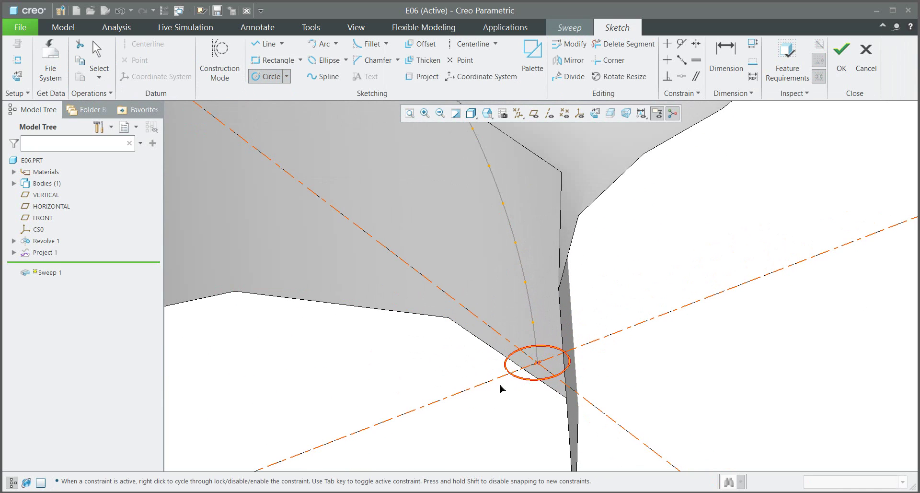
left_click(508, 379)
middle_click(447, 400)
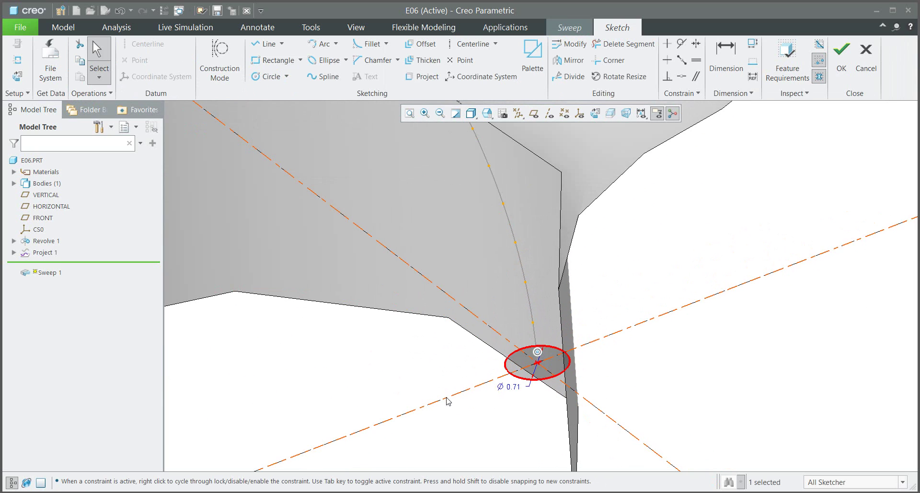
double_click(517, 393)
type("2")
key("Return")
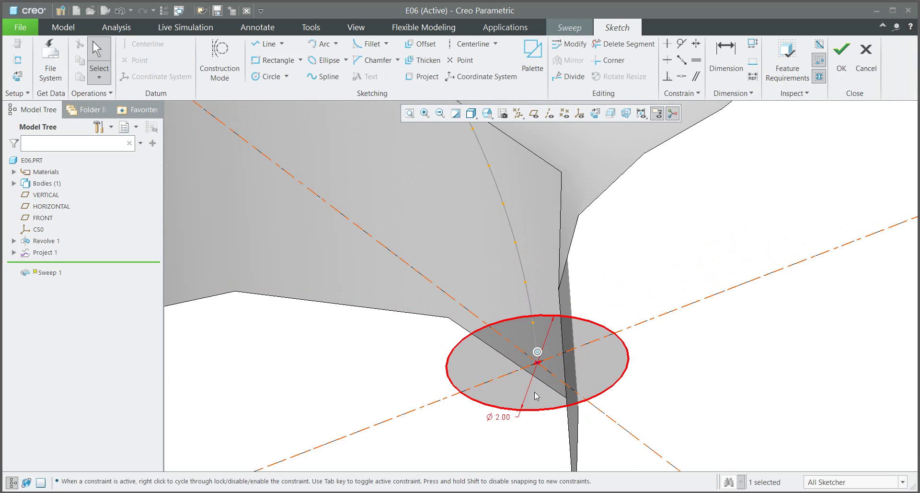
Accept the circular section and complete the surface sweep along the projected curve.
scroll(520, 321, "down", 5)
middle_click_drag(520, 321, 541, 273)
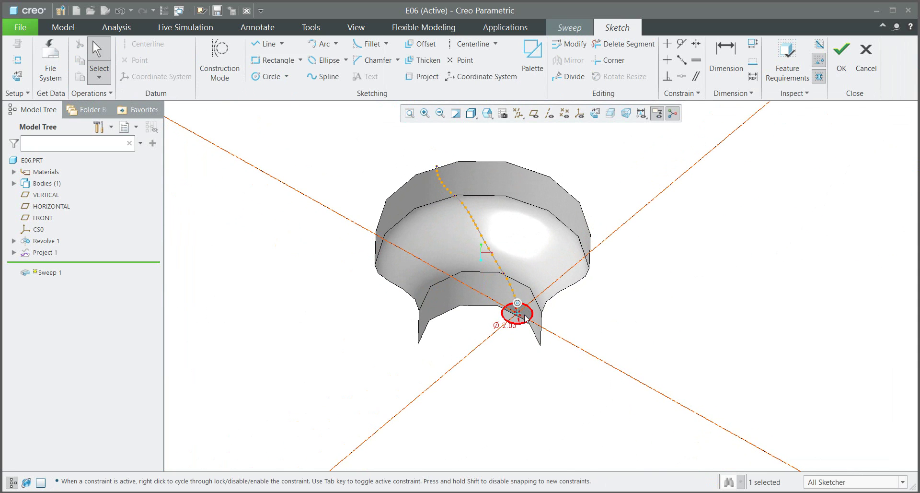
left_click(841, 53)
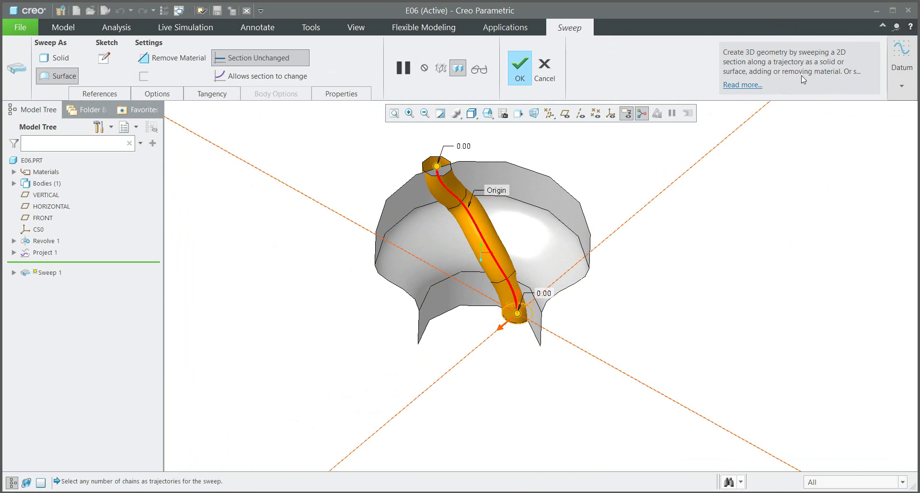
left_click(520, 72)
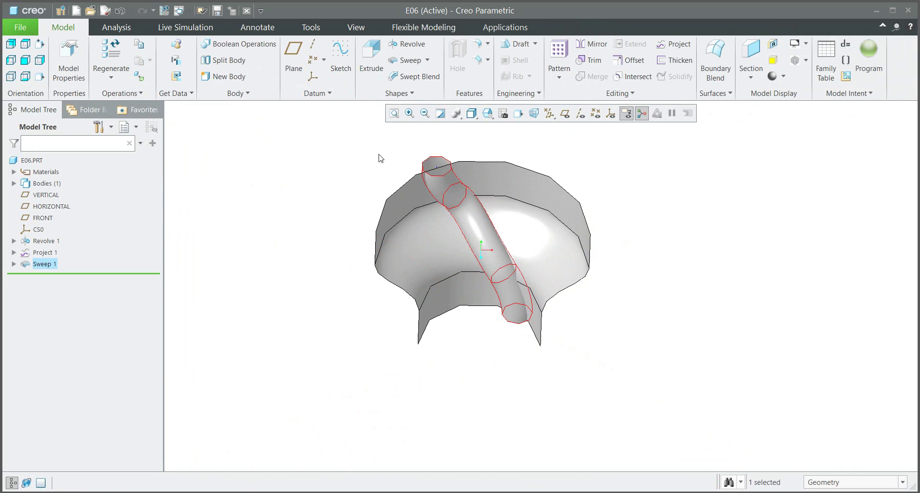
In the entity display options, turn Text Anti-Aliasing on and set Anti-Aliasing to 8 X.
scroll(415, 159, "up", 5)
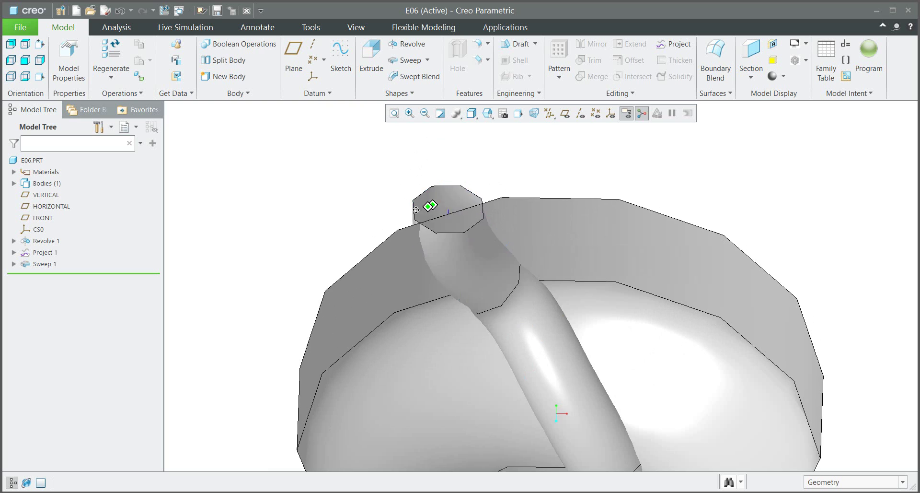
middle_click_drag(473, 196, 498, 201)
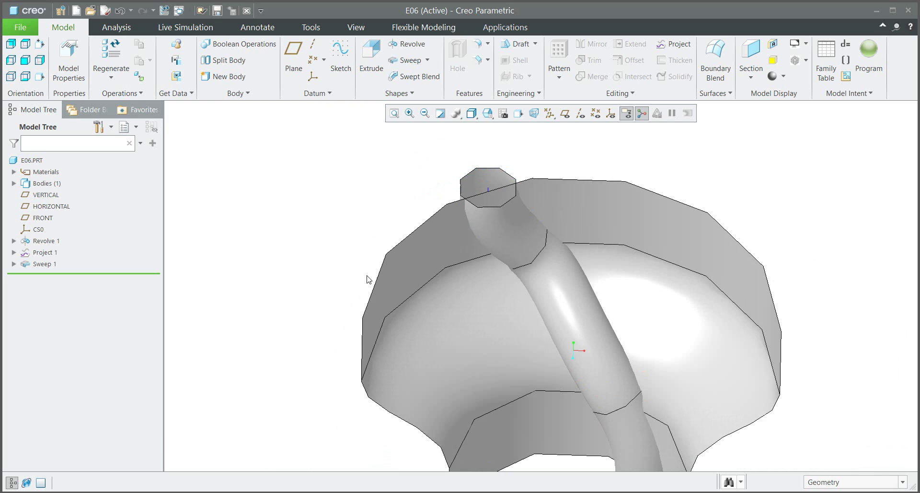
mouse_move(406, 222)
middle_mouse_down()
mouse_move(559, 197)
mouse_move(526, 203)
middle_mouse_up()
scroll(470, 168, "up", 4)
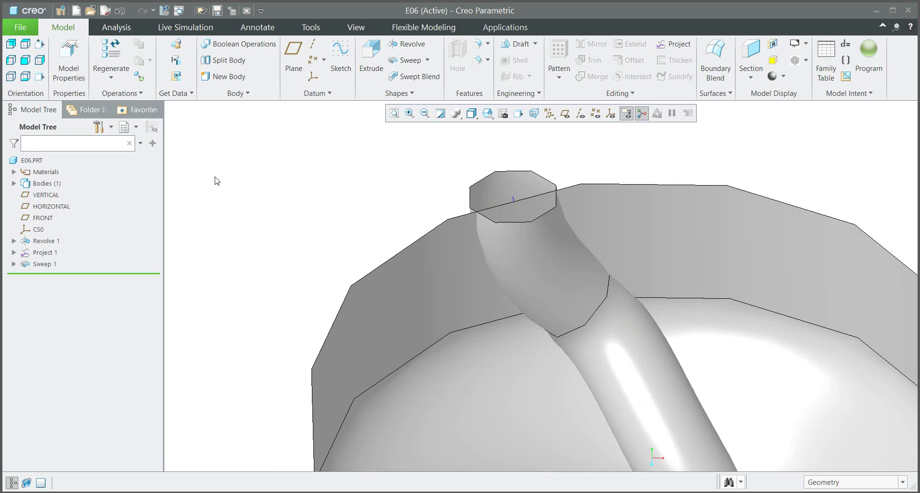
key("alt+f")
key("o")
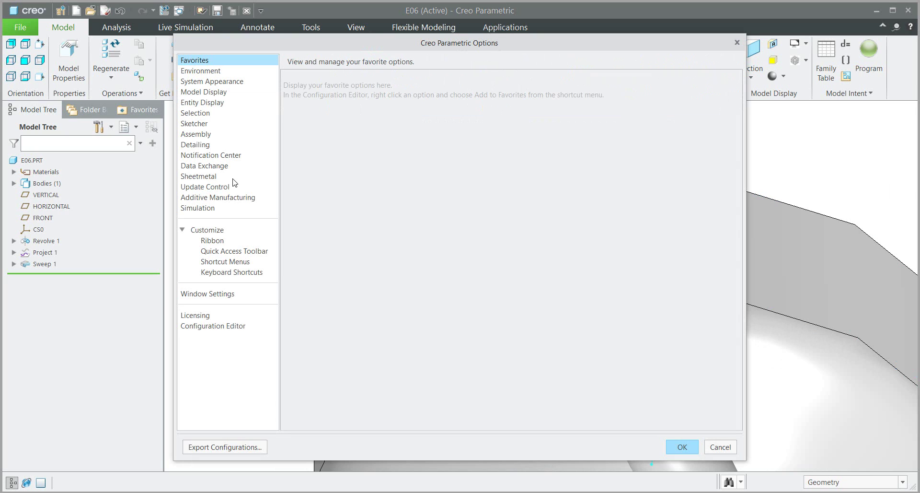
left_click(210, 103)
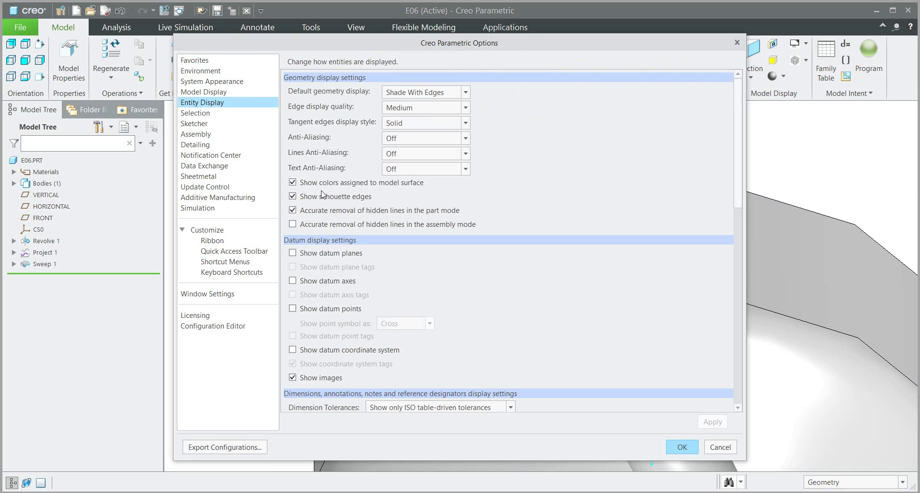
left_click(407, 169)
left_click(396, 192)
left_click(406, 138)
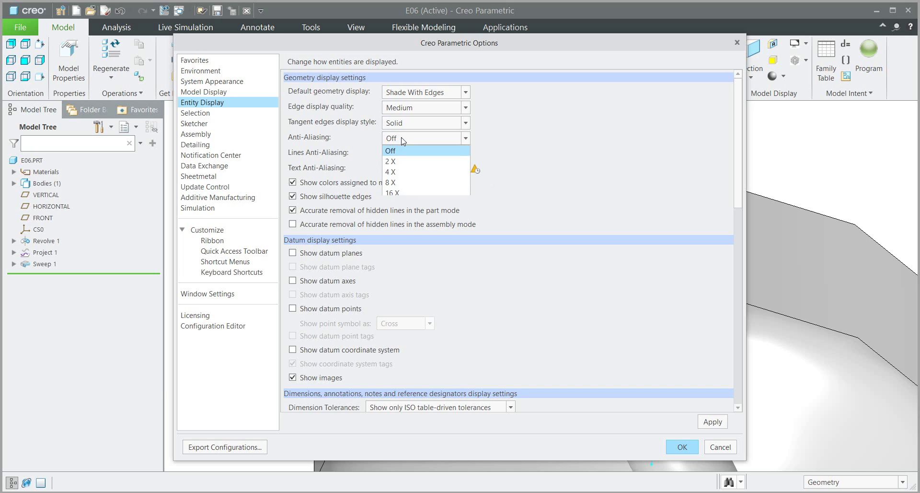
left_click(401, 183)
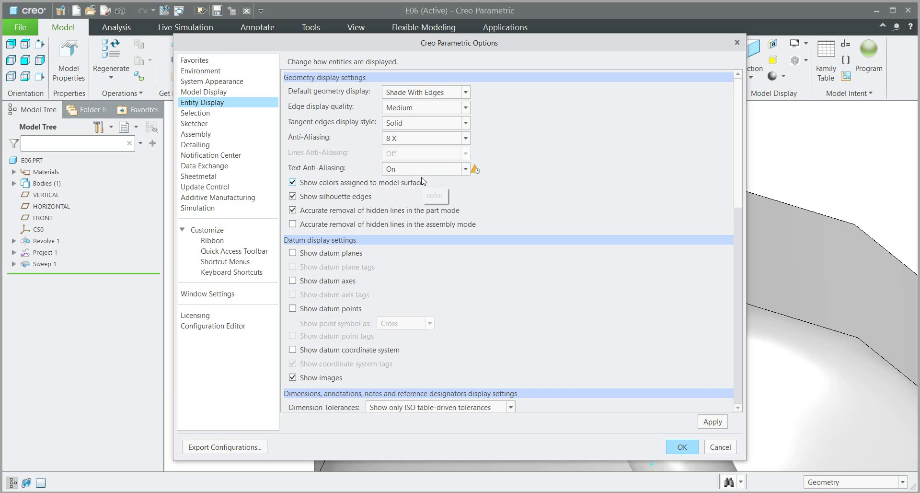
Set the edge display quality to Very High and accept the display options.
left_click(406, 108)
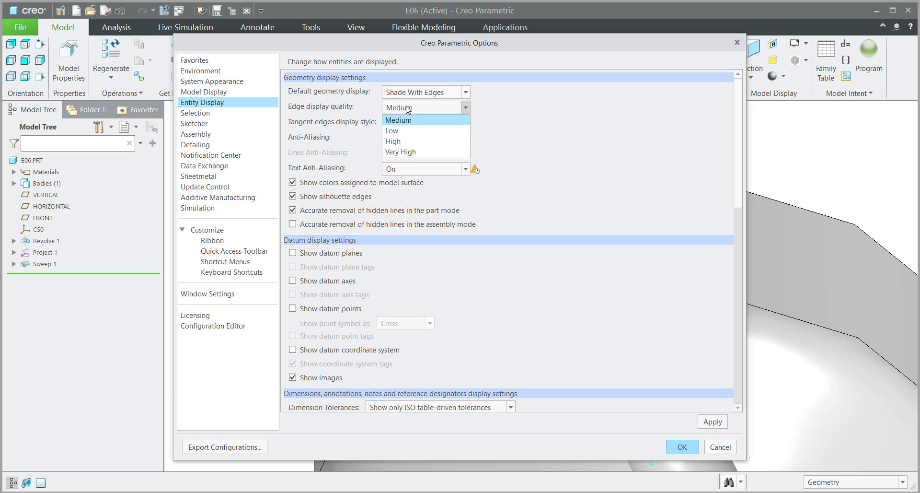
left_click(403, 153)
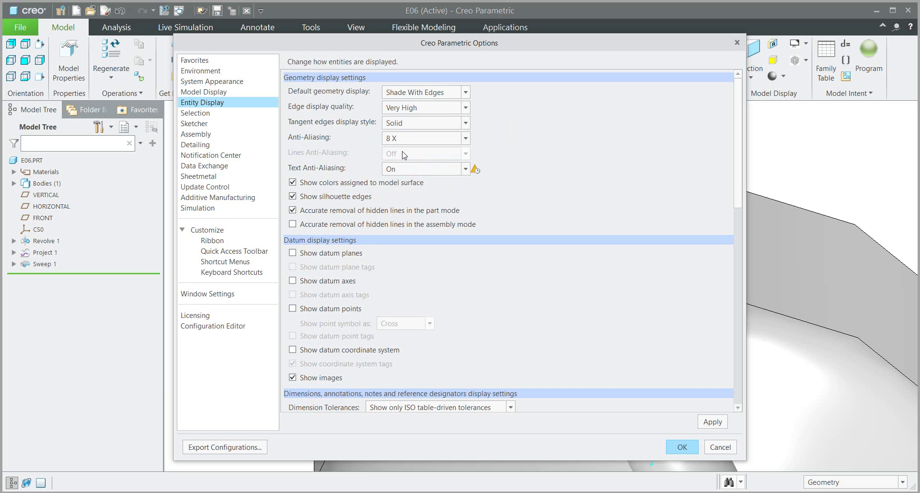
left_click(683, 448)
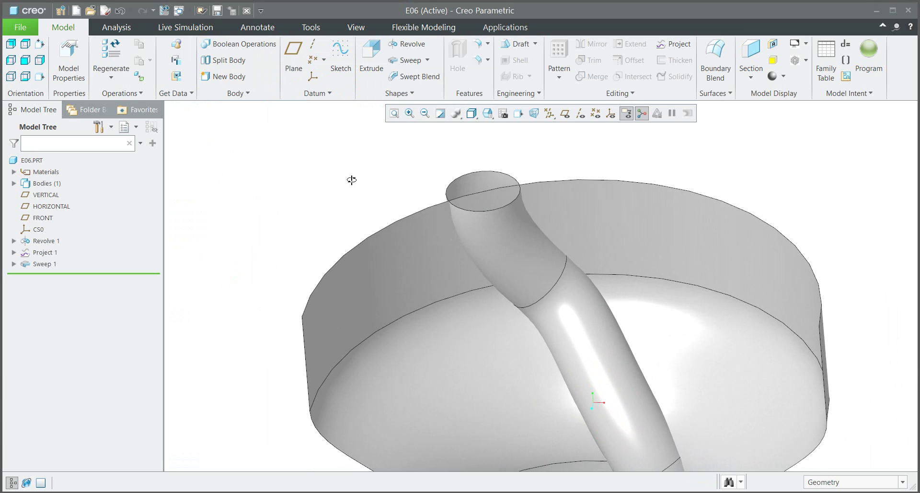
Start merging the revolved quilt with the swept tube quilt and preview the geometry that the default sides keep.
scroll(343, 182, "down", 3)
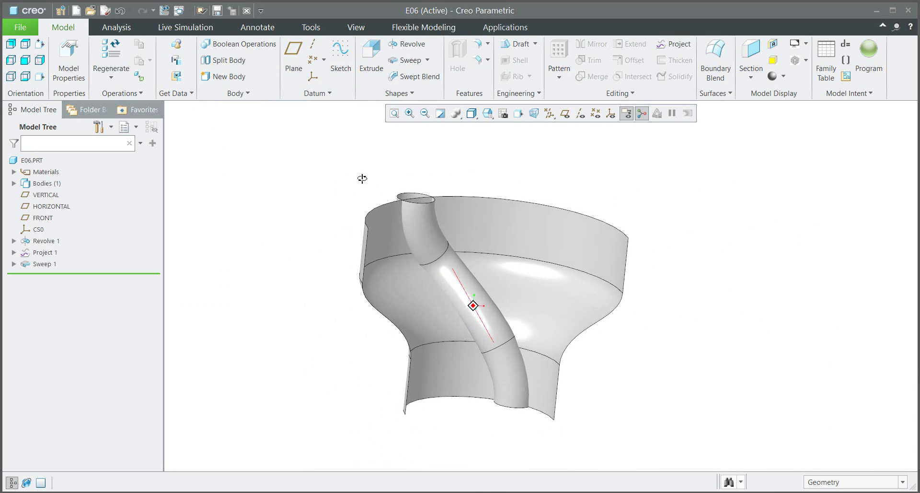
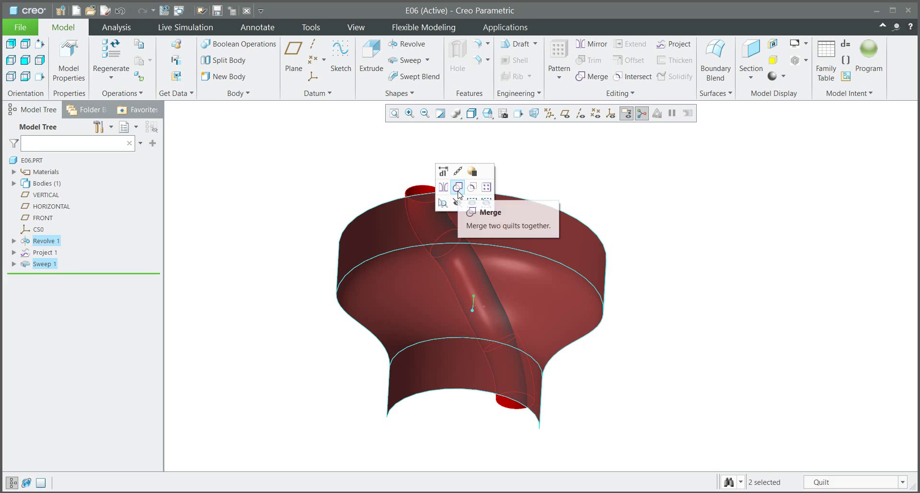
left_click(597, 77)
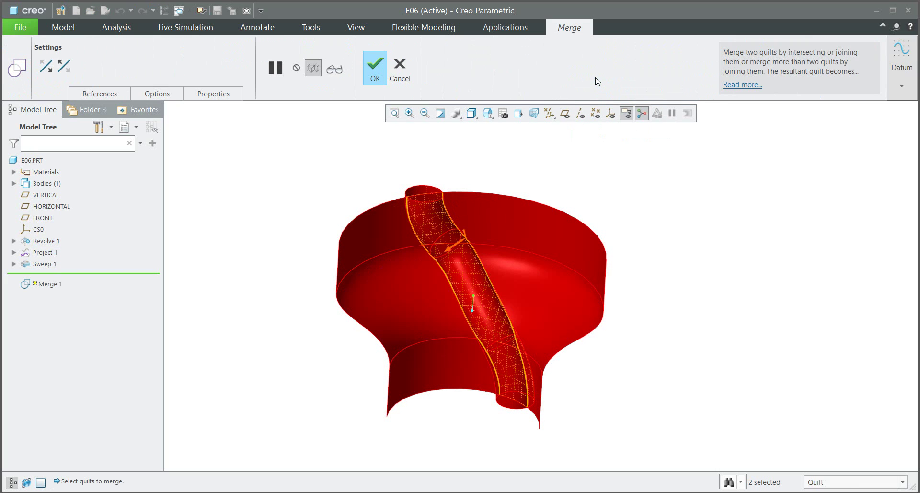
mouse_move(556, 129)
middle_mouse_down()
mouse_move(419, 183)
mouse_move(428, 195)
mouse_move(407, 211)
middle_mouse_up()
scroll(419, 184, "down", 3)
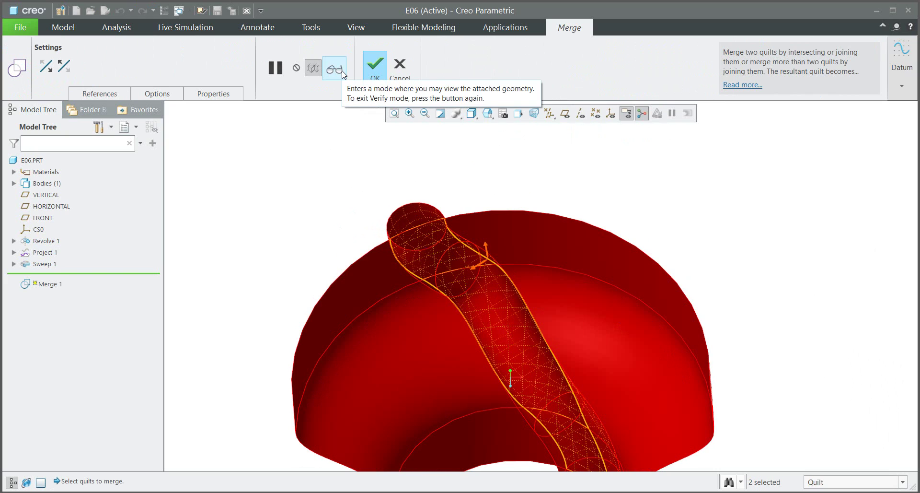
left_click(336, 69)
middle_click_drag(412, 230, 422, 259)
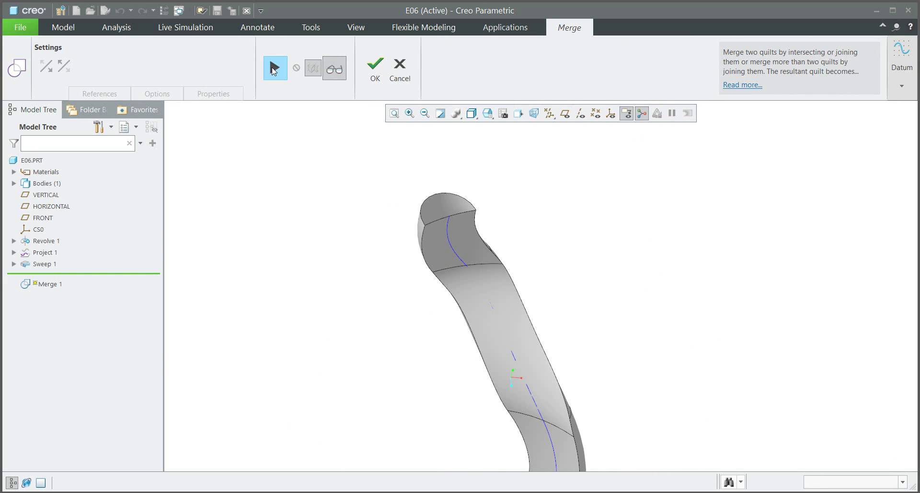
left_click(275, 68)
Flip the revolved quilt's kept side to the area outside the tube and preview the merge.
left_click(480, 267)
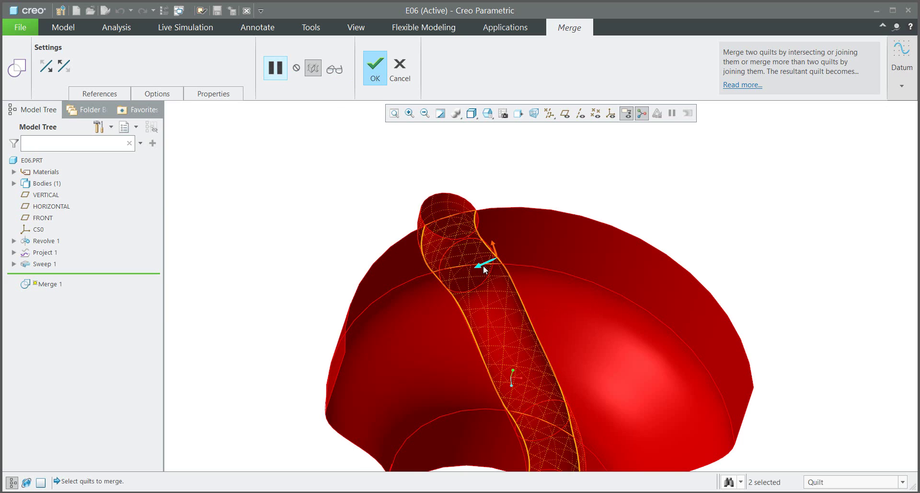
left_click(336, 70)
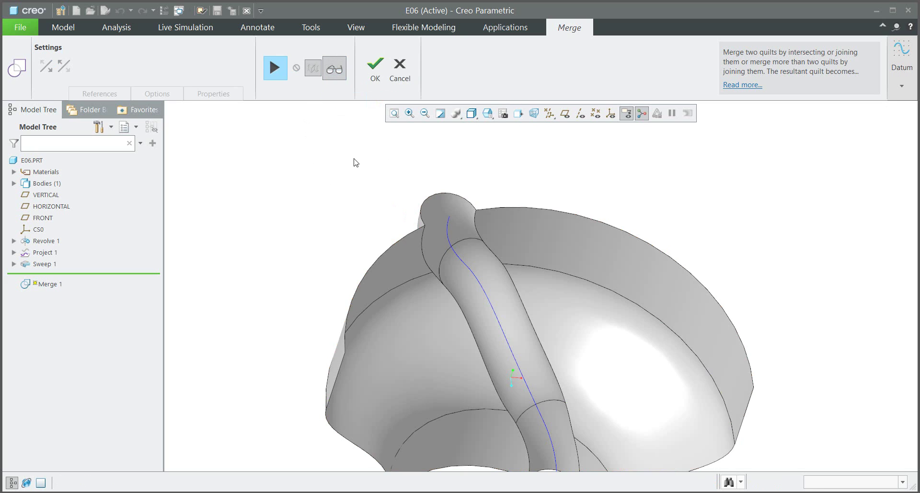
mouse_move(354, 160)
middle_mouse_down()
mouse_move(333, 211)
mouse_move(347, 158)
mouse_move(358, 153)
middle_mouse_up()
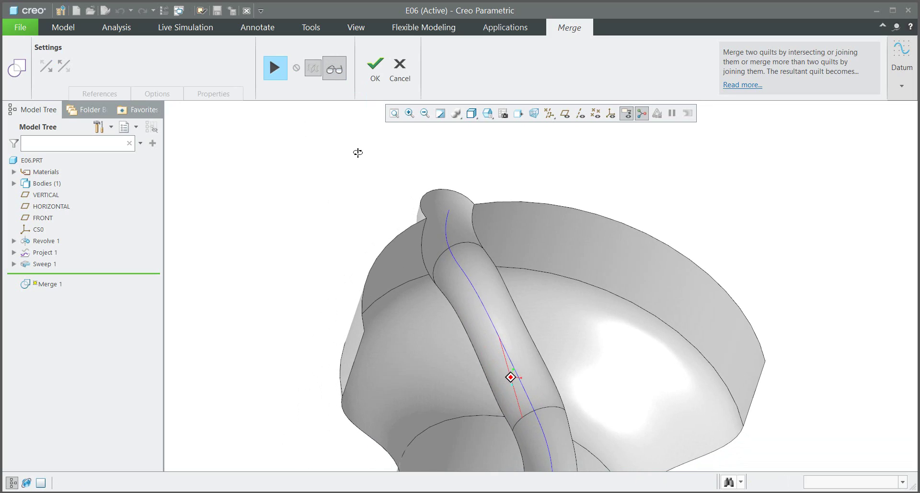
left_click(281, 71)
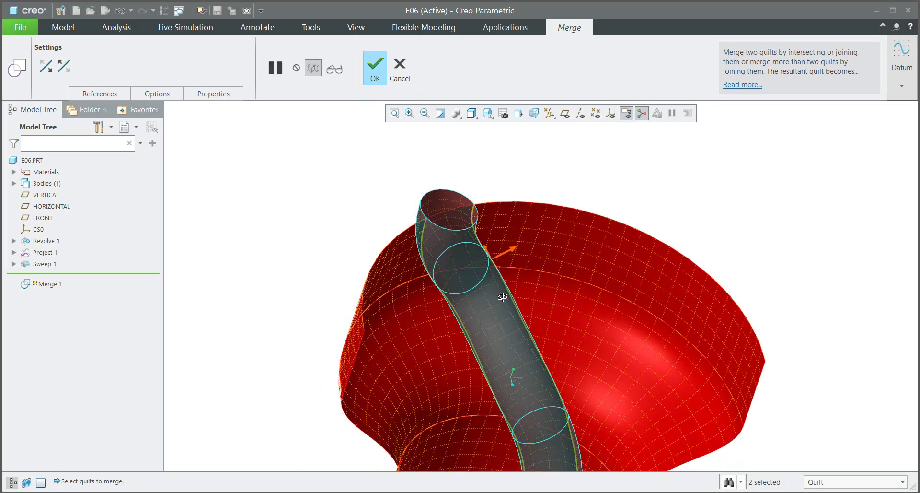
Try keeping the opposite half of the swept tube quilt and preview the merge.
scroll(502, 259, "up", 2)
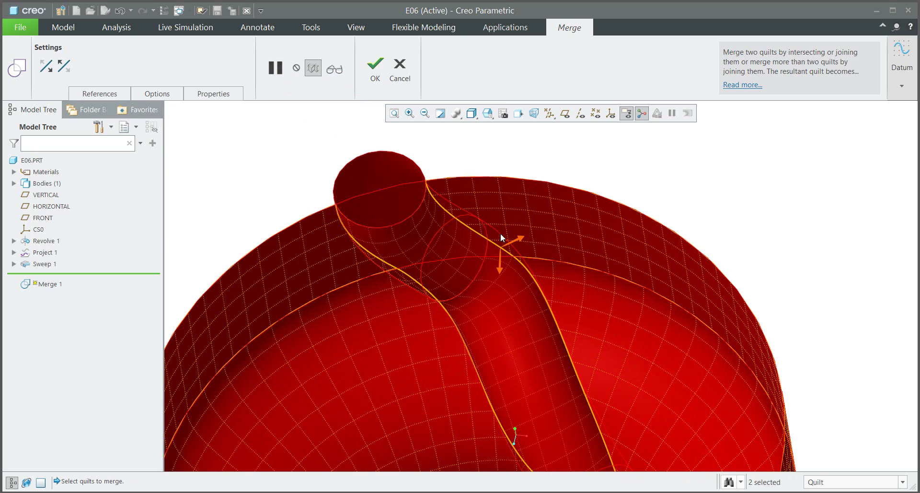
left_click(334, 70)
middle_click_drag(374, 180, 390, 171)
left_click(282, 72)
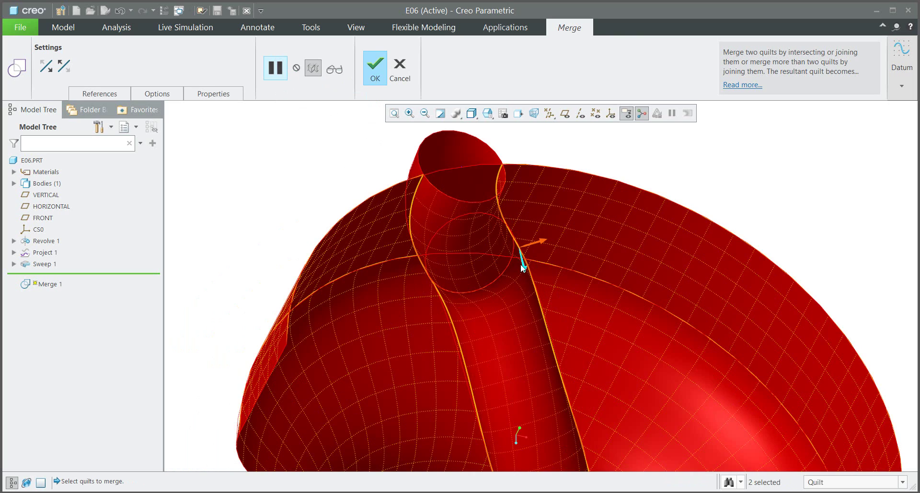
Try keeping only the revolved strip within the tube together with the tube's outer half, and preview the result.
mouse_move(523, 267)
middle_mouse_down()
mouse_move(533, 242)
mouse_move(464, 263)
middle_mouse_up()
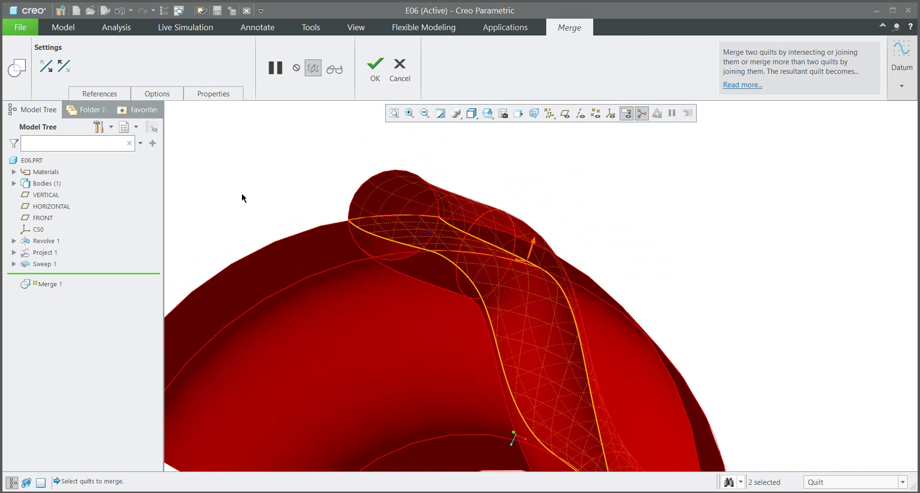
left_click(334, 69)
middle_click_drag(465, 280, 495, 314)
scroll(487, 226, "up", 2)
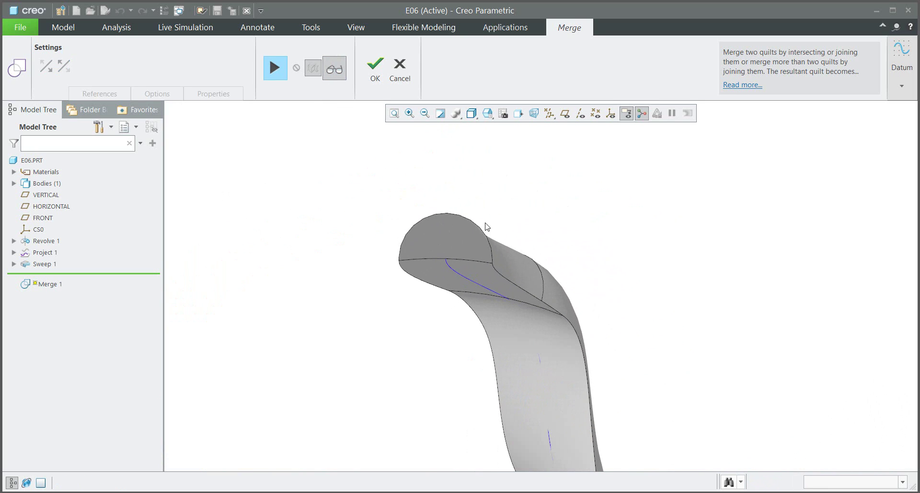
middle_click_drag(446, 252, 493, 238)
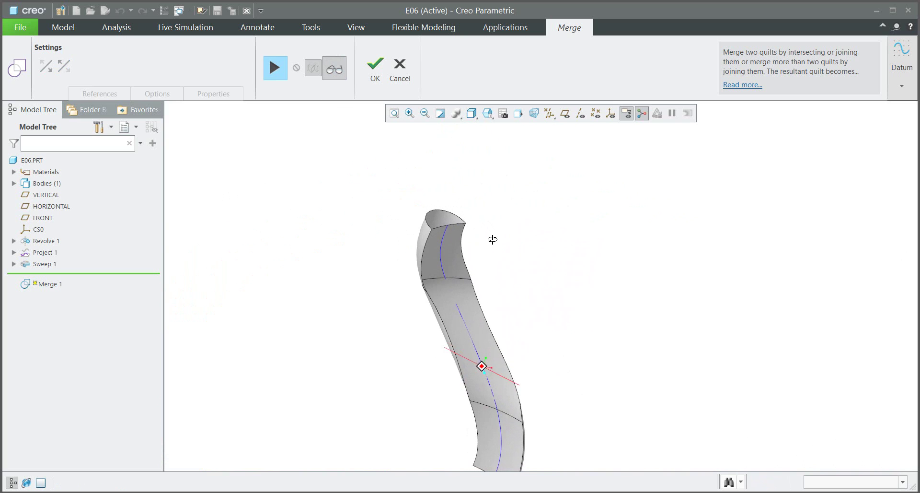
left_click(276, 68)
Keep the revolved surface outside the tube and the tube's outward-bulging half, and complete the merge.
middle_click_drag(366, 177, 481, 304)
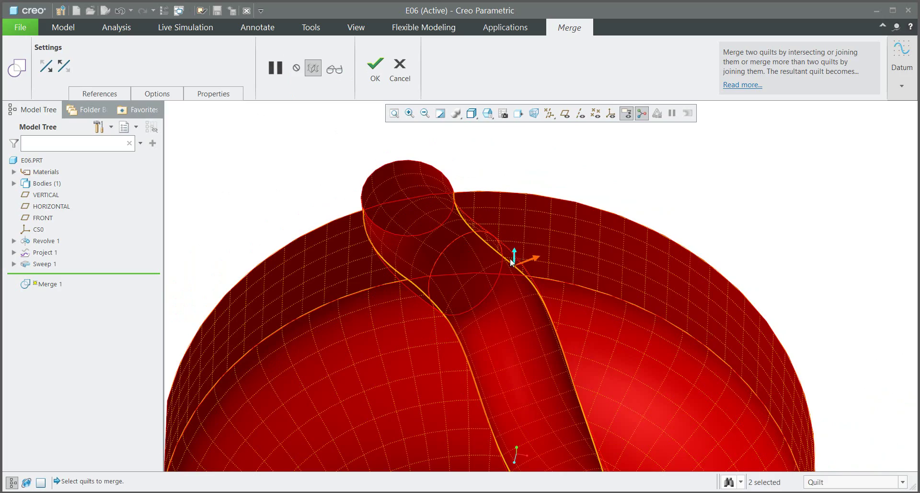
middle_click_drag(510, 258, 475, 287)
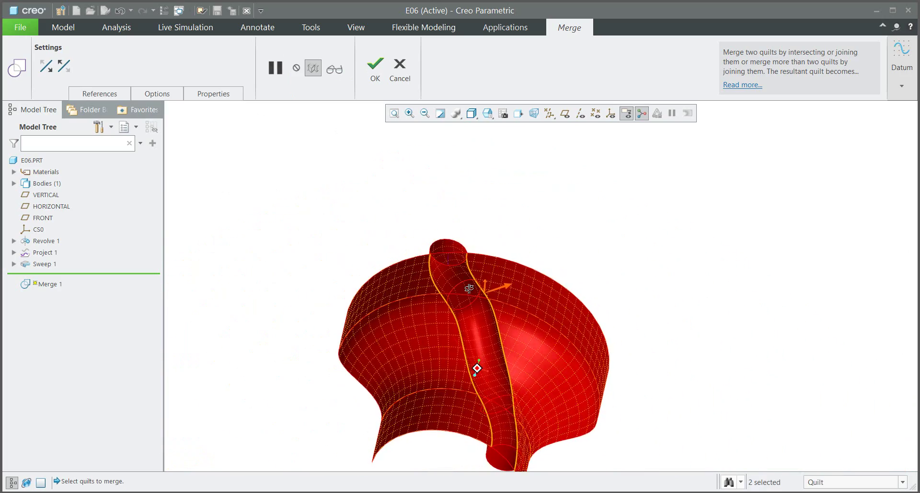
left_click(371, 68)
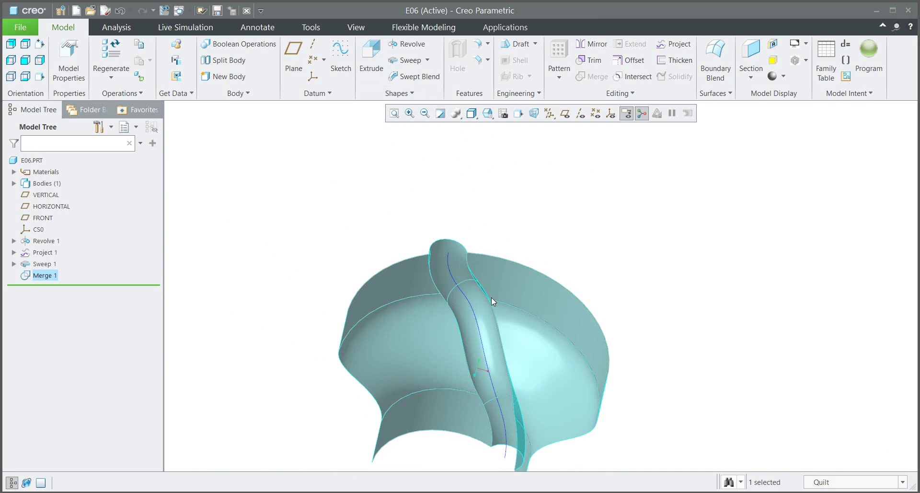
middle_click_drag(491, 298, 516, 187)
left_click(501, 176)
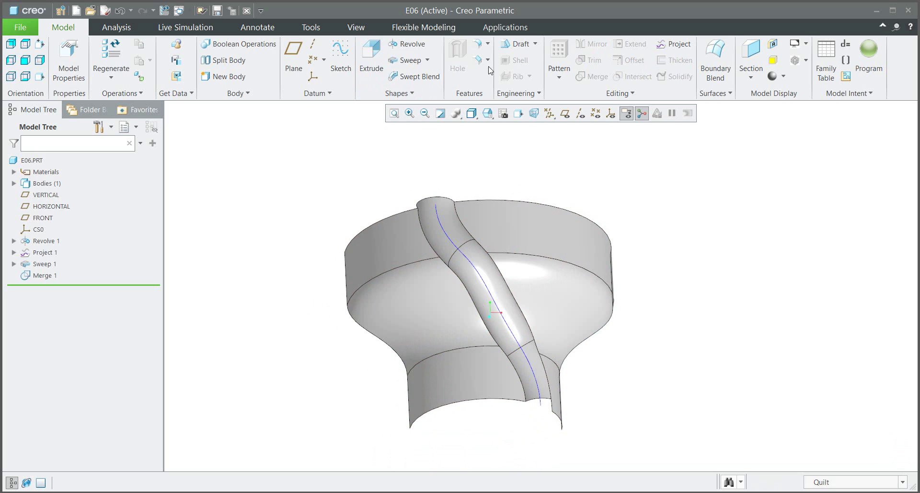
Round both long edges where the tube meets the revolved surface with a radius of 0.5.
left_click(478, 45)
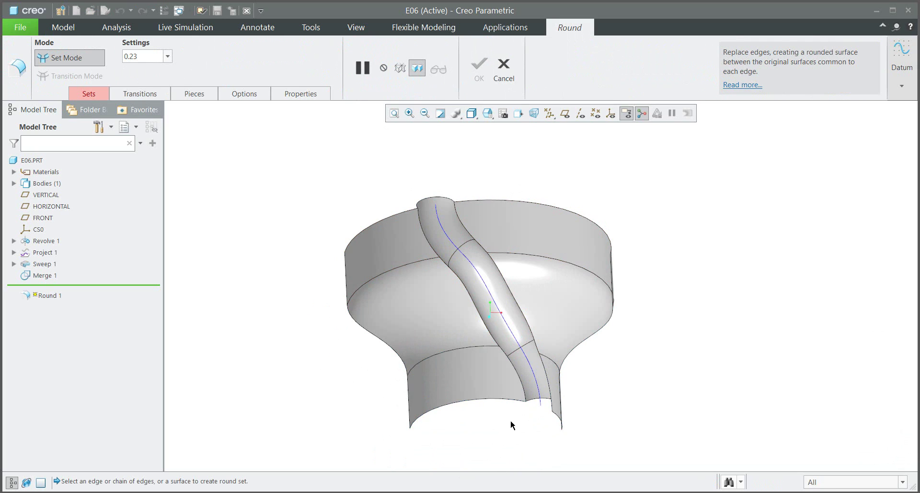
scroll(511, 422, "up", 3)
left_click(540, 372)
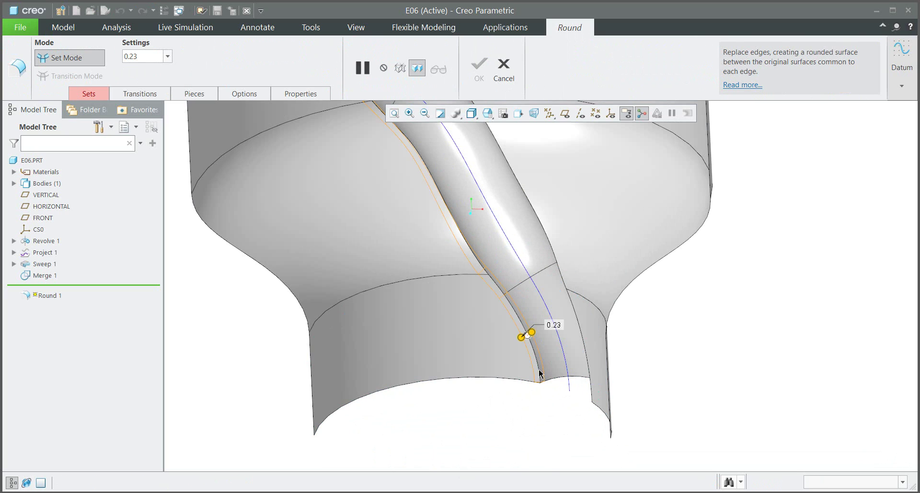
left_click(593, 387, "ctrl")
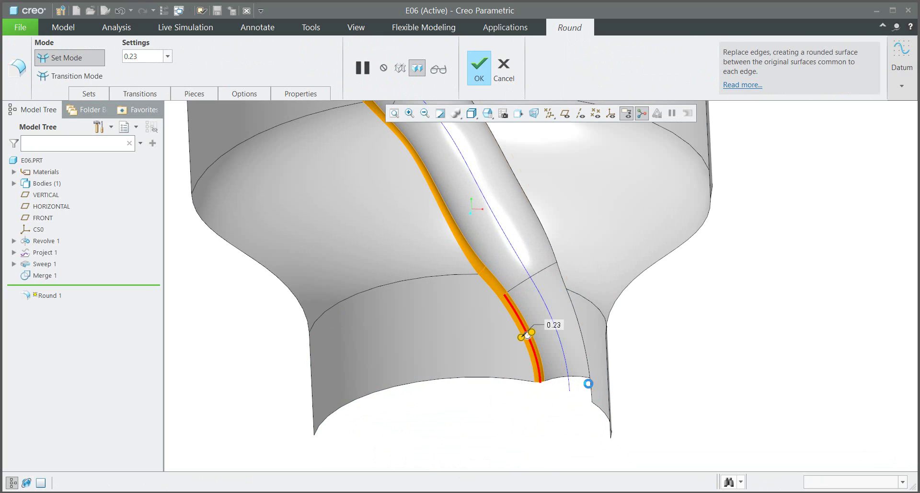
double_click(556, 326)
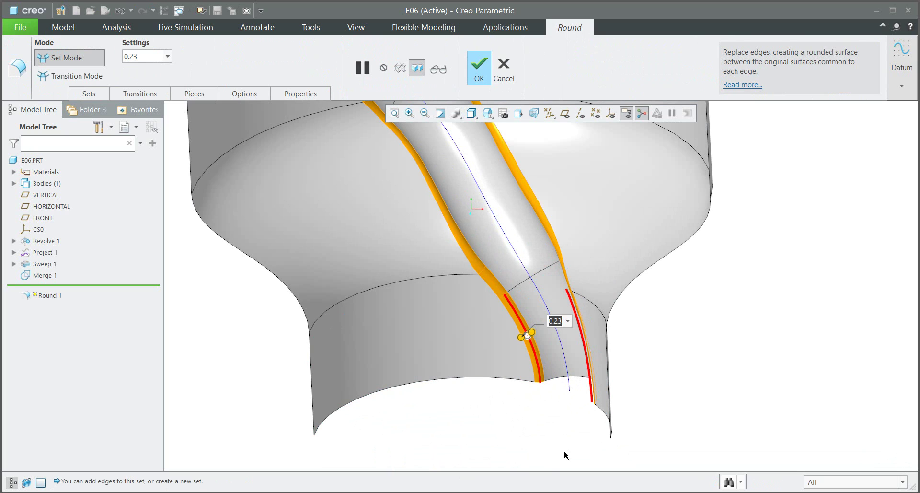
type("0.5")
key("Return")
scroll(560, 429, "up", 4)
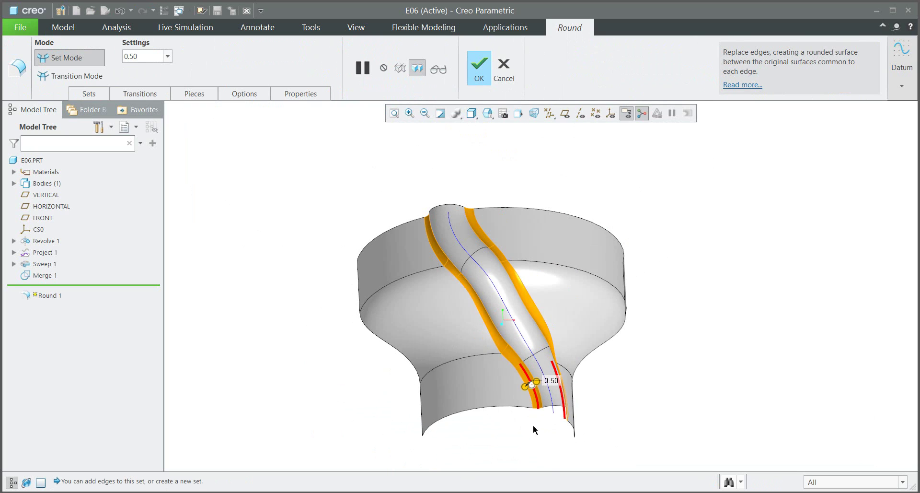
left_click(481, 68)
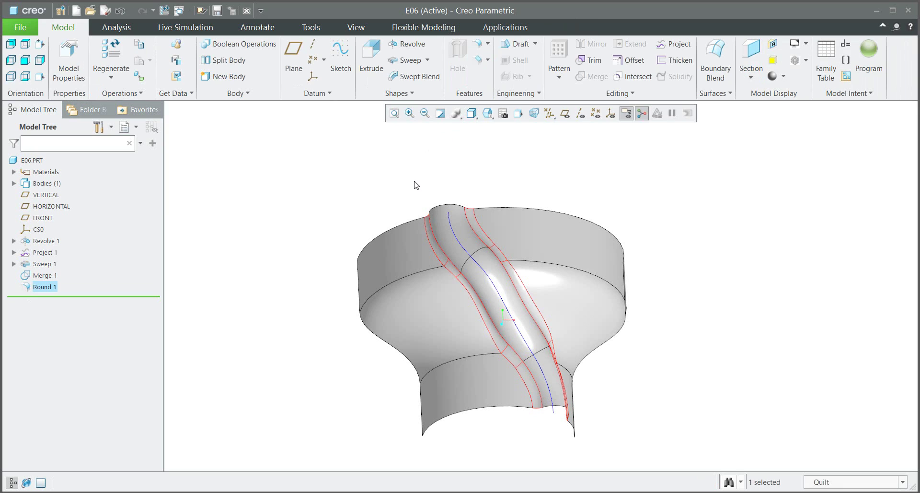
Hide the projected curve feature, Project 1, and inspect the rounded channel along the merged quilt.
left_click(50, 255)
left_click(73, 218)
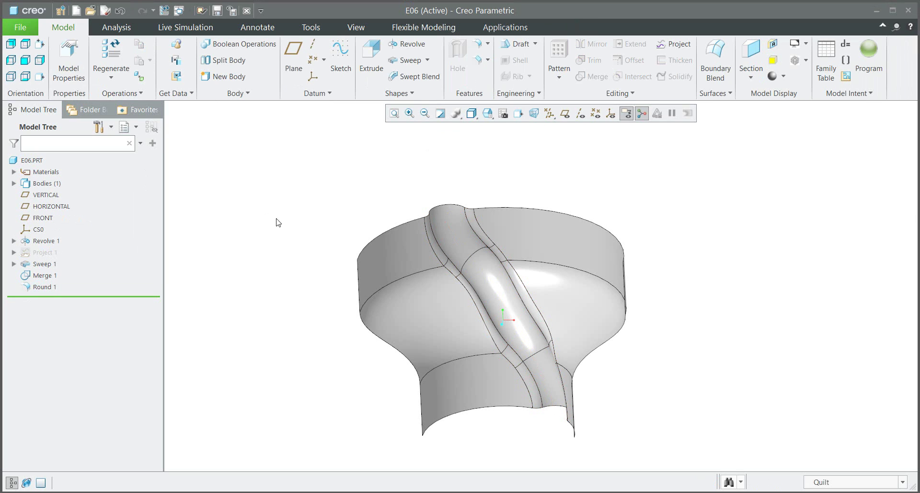
mouse_move(480, 297)
middle_mouse_down()
mouse_move(499, 322)
mouse_move(503, 257)
mouse_move(580, 261)
mouse_move(501, 268)
mouse_move(428, 244)
mouse_move(489, 251)
mouse_move(502, 229)
middle_mouse_up()
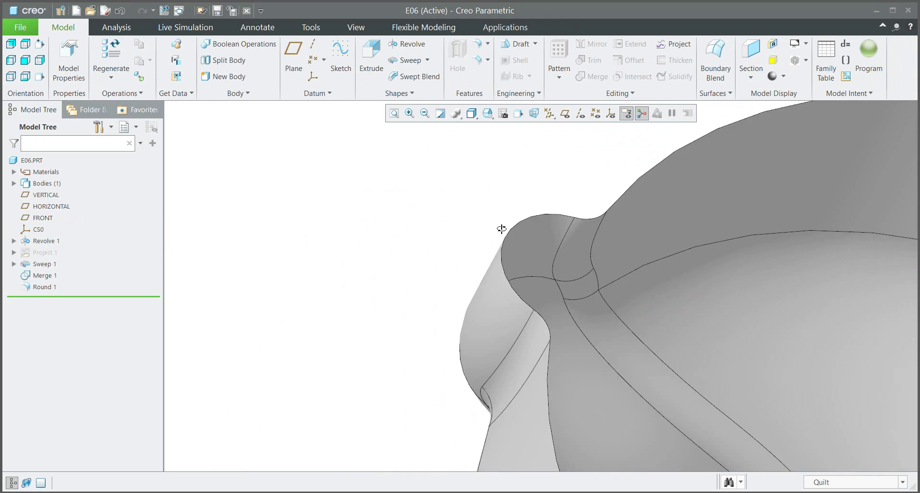
scroll(442, 253, "down", 3)
mouse_move(441, 253)
middle_mouse_down()
mouse_move(460, 259)
mouse_move(438, 258)
middle_mouse_up()
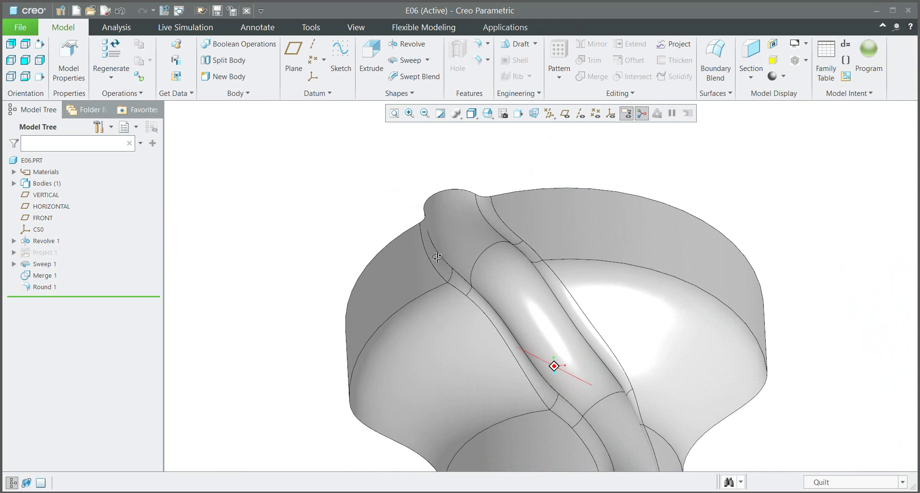
mouse_move(324, 179)
middle_mouse_down()
mouse_move(340, 165)
mouse_move(329, 165)
mouse_move(326, 177)
middle_mouse_up()
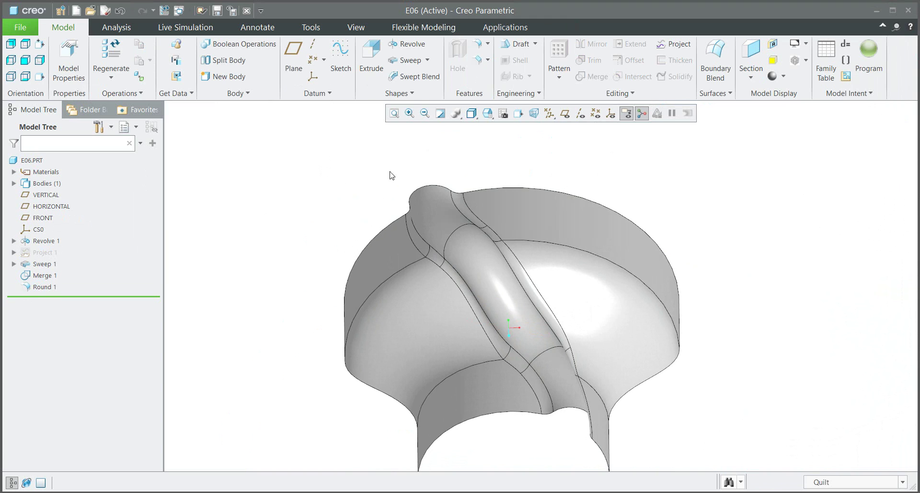
Thicken the rounded, merged quilt into solid material, with the thickness added on its outer side.
left_click(537, 215)
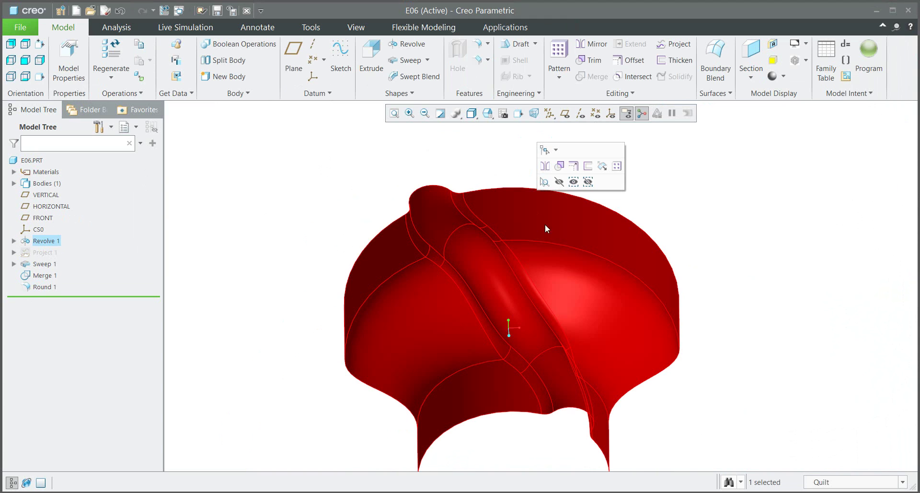
left_click(674, 61)
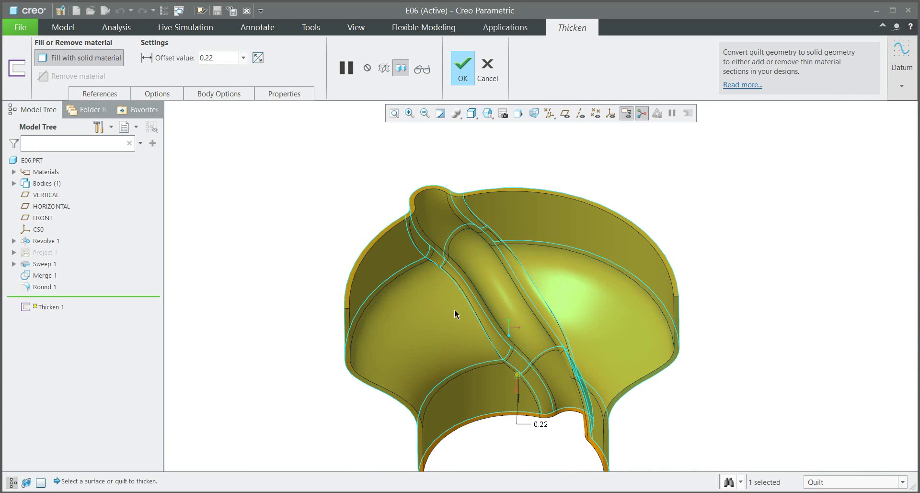
middle_click_drag(475, 397, 546, 386)
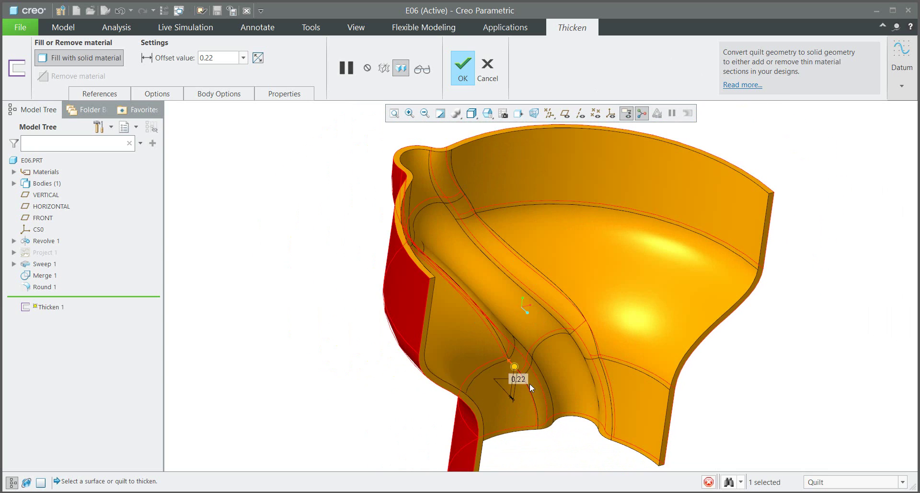
left_click(531, 383)
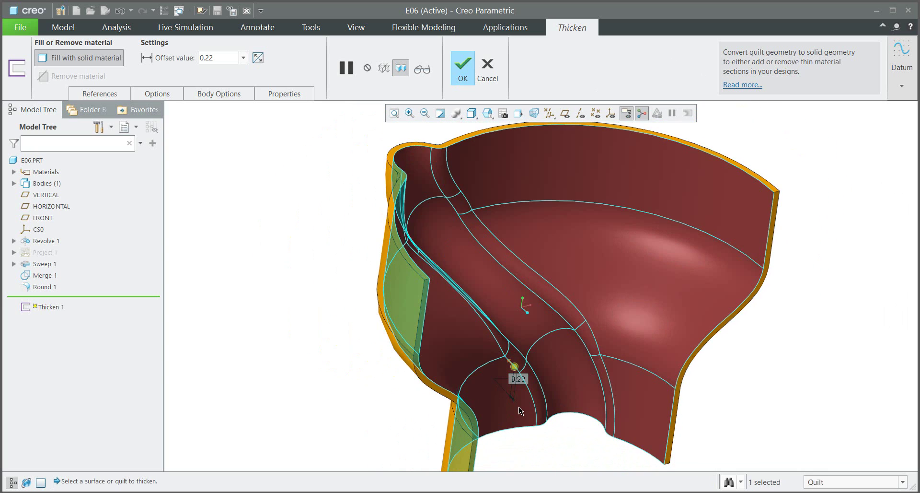
Set the thicken offset value to 0.25 and complete the feature.
double_click(520, 379)
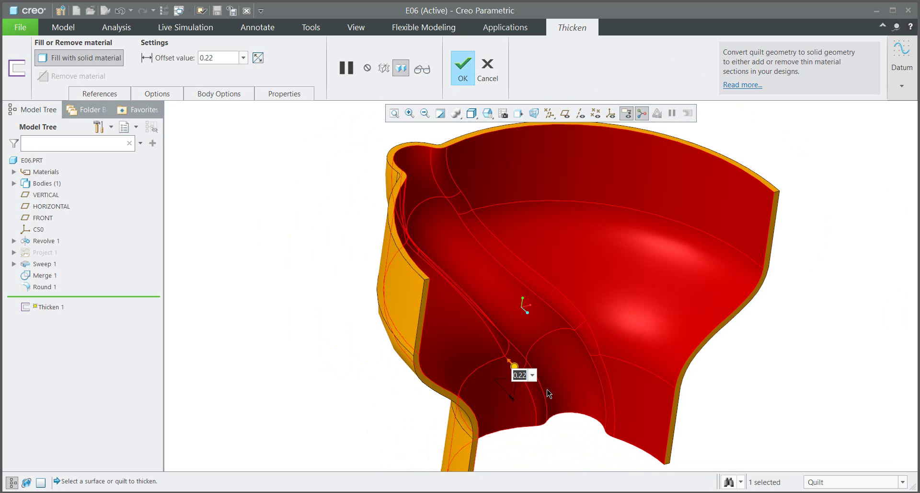
key("Return")
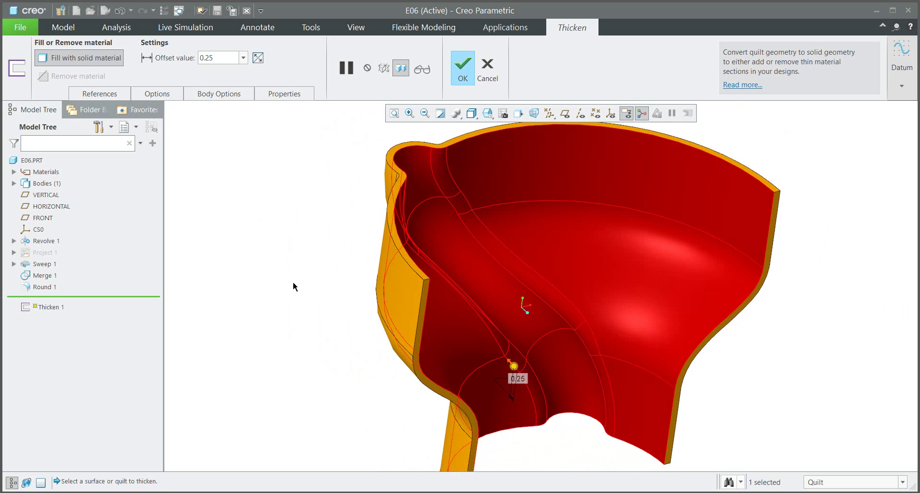
scroll(514, 304, "down", 3)
middle_click_drag(513, 303, 455, 333)
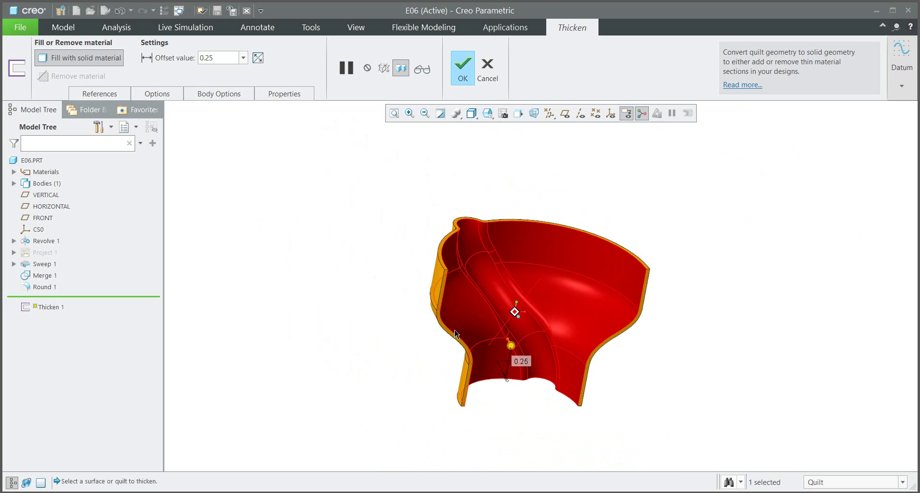
middle_click(347, 242)
middle_click_drag(347, 243, 396, 235)
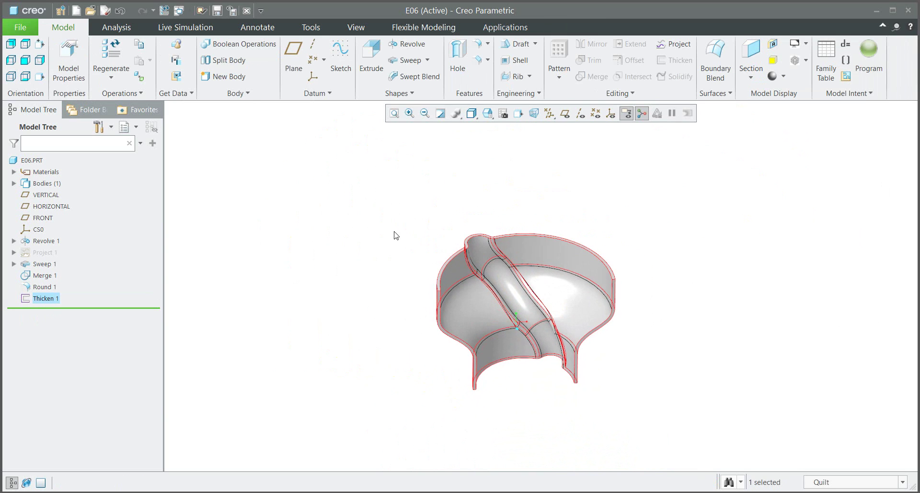
left_click(396, 235)
middle_click_drag(594, 220, 678, 199, "shift")
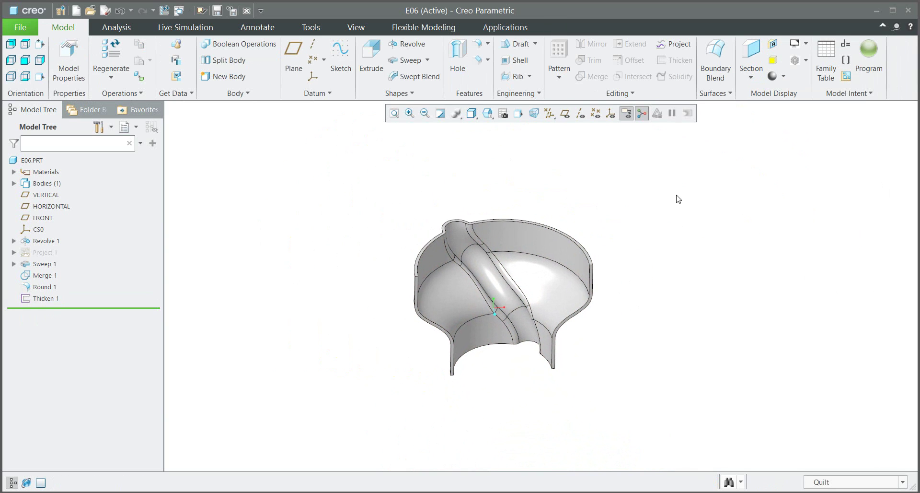
Apply the painted green appearance from My Appearances to the whole E06 part.
left_click(785, 77)
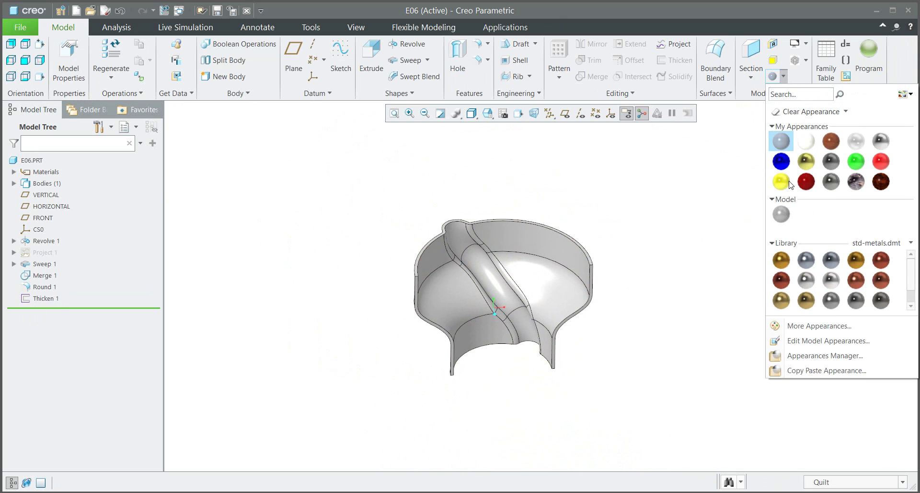
left_click(856, 161)
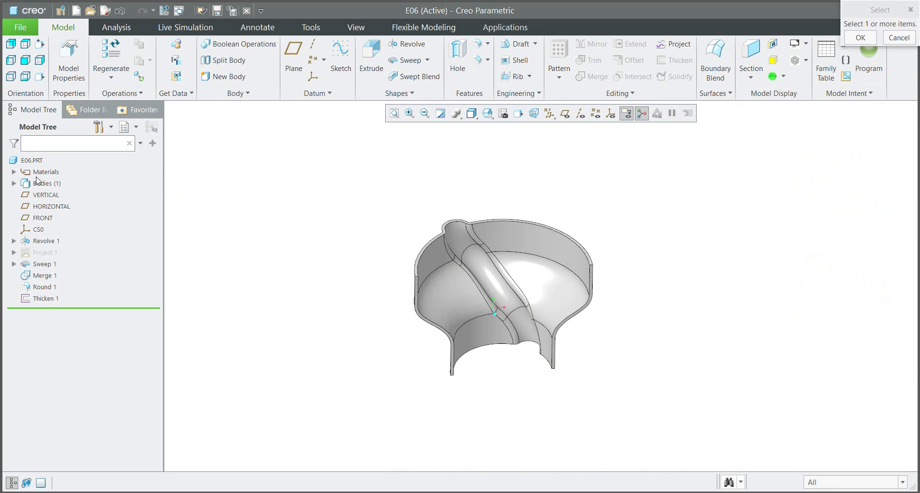
left_click(31, 160)
middle_click(351, 225)
middle_click_drag(351, 225, 450, 225)
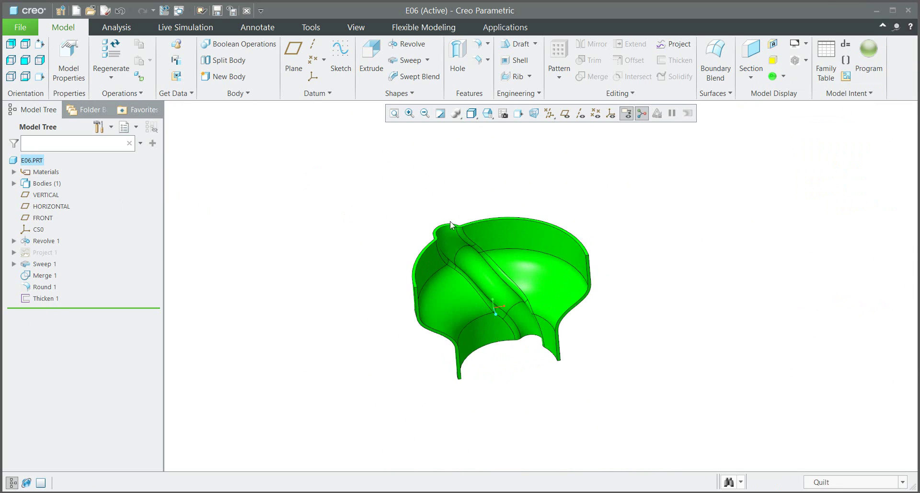
Edit the model's ptc-painted-green appearance, changing its color to orange, about RGB 255, 123.5, 32.4.
left_click(783, 76)
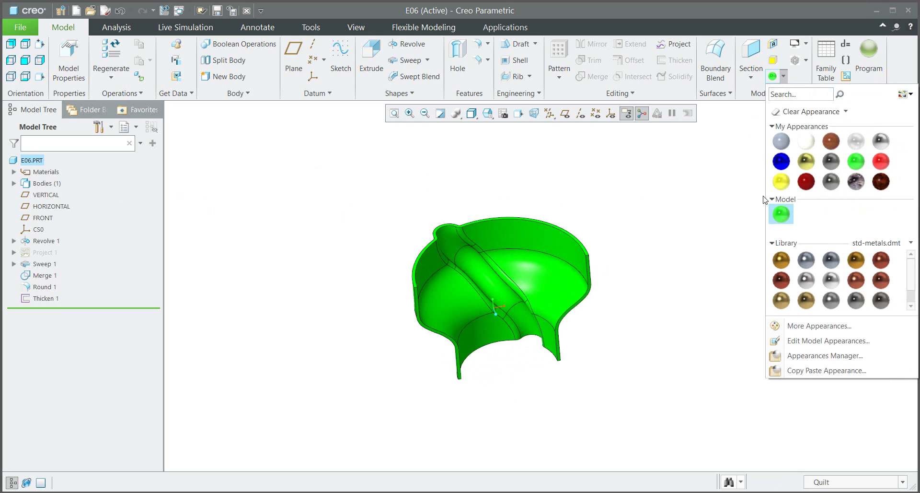
right_click(774, 214)
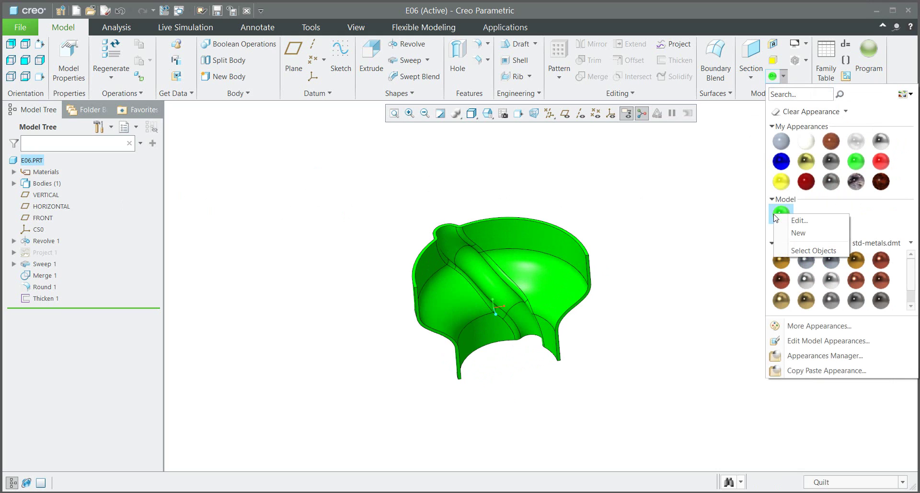
left_click(799, 221)
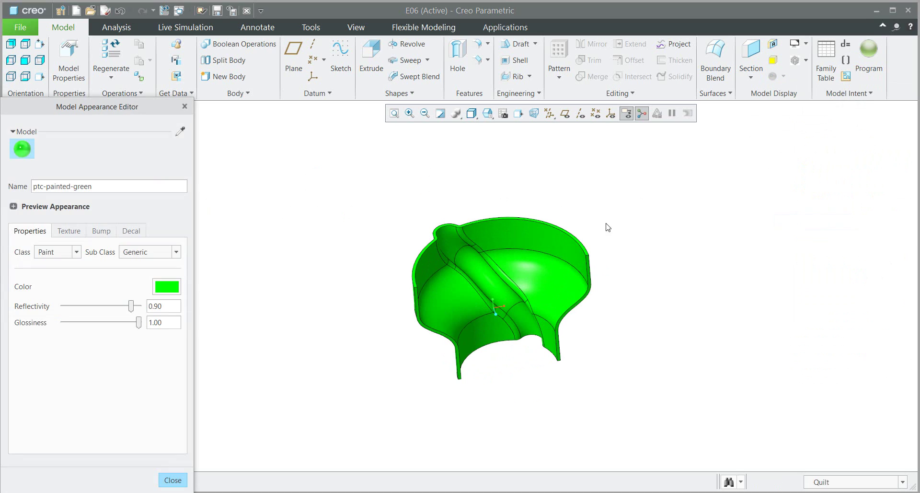
left_click(163, 288)
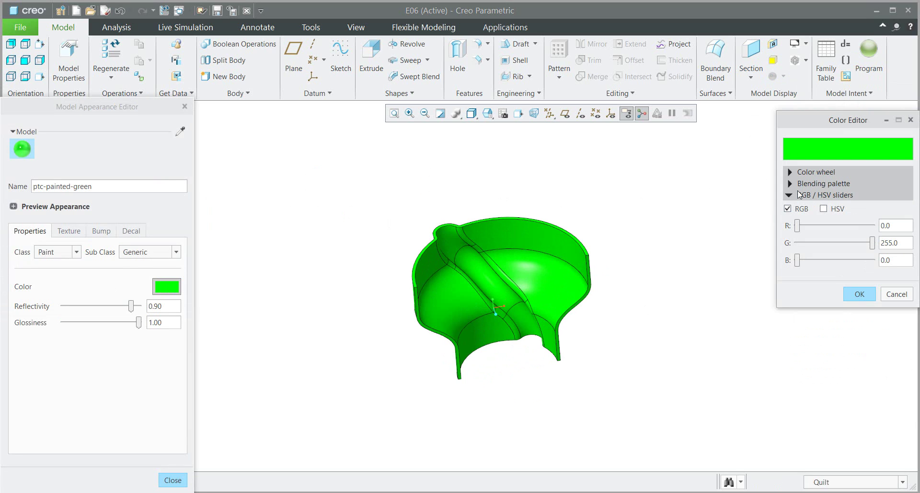
left_click(790, 172)
left_click_drag(832, 226, 886, 211)
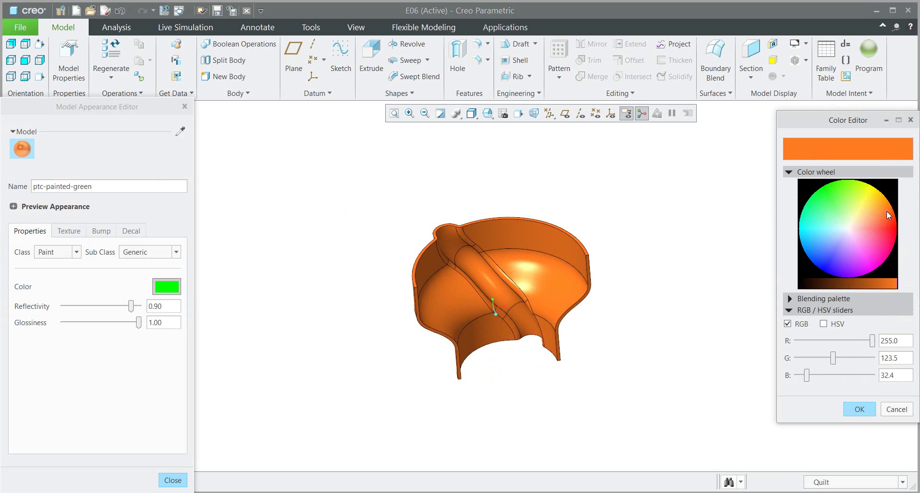
left_click(859, 409)
left_click(169, 480)
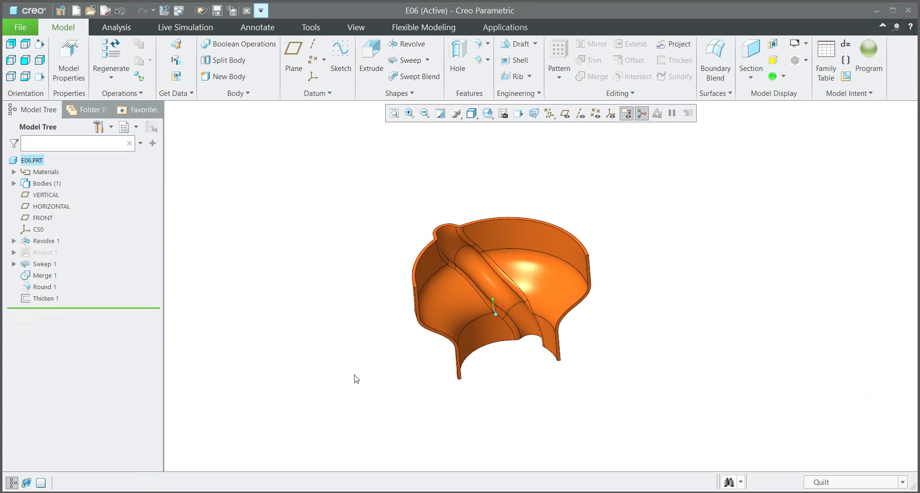
scroll(472, 320, "up", 4)
scroll(498, 294, "down", 2)
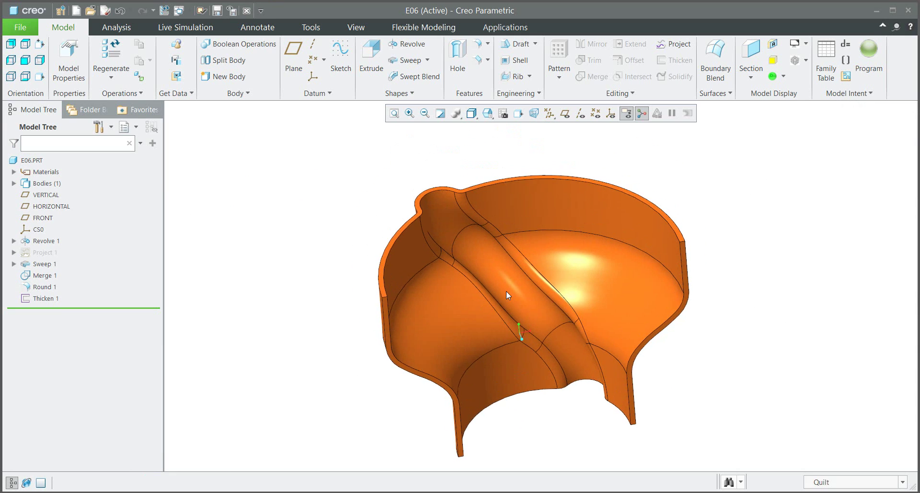
scroll(508, 291, "down", 2)
middle_click_drag(507, 291, 514, 323)
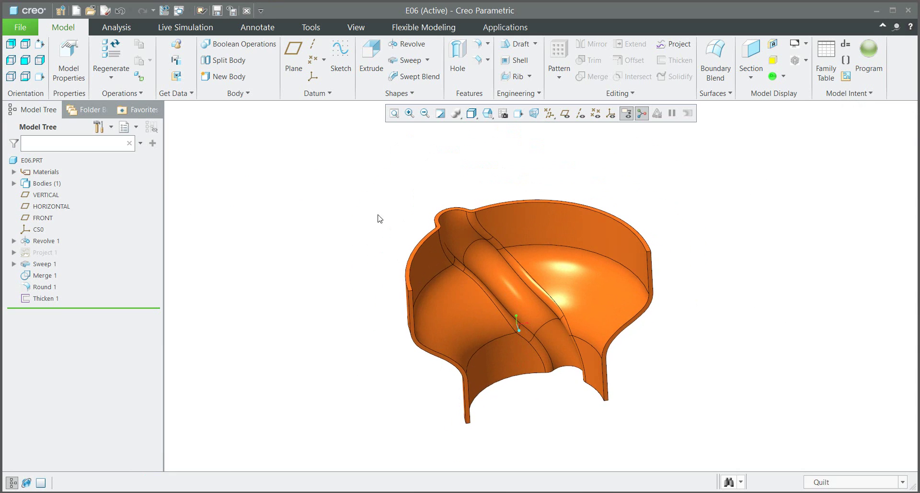